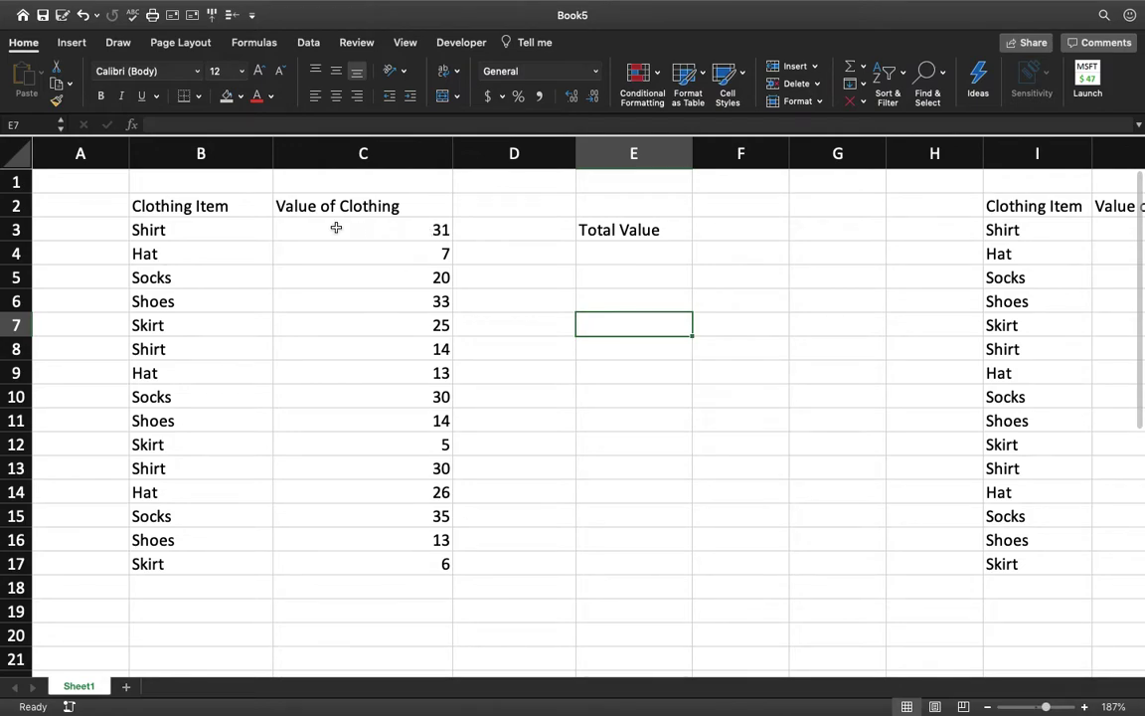
# - Look over the clothing items listed in column B, from the Clothing Item header down to row 17
pyautogui.click(239, 208)
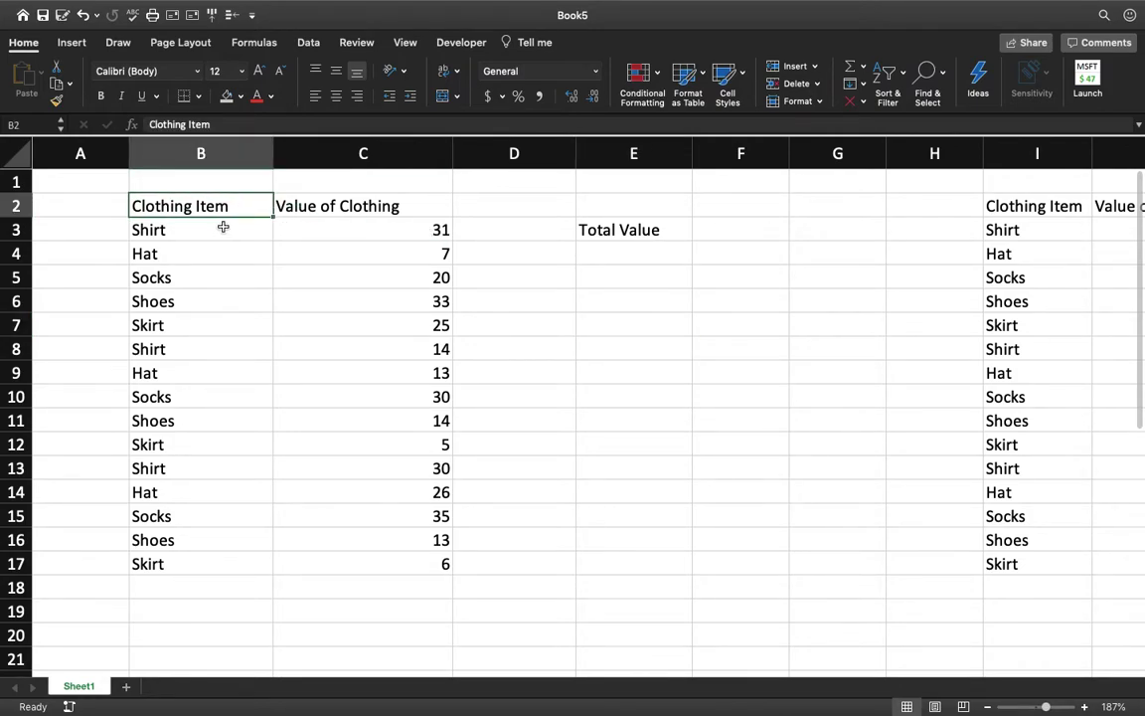
pyautogui.click(170, 321)
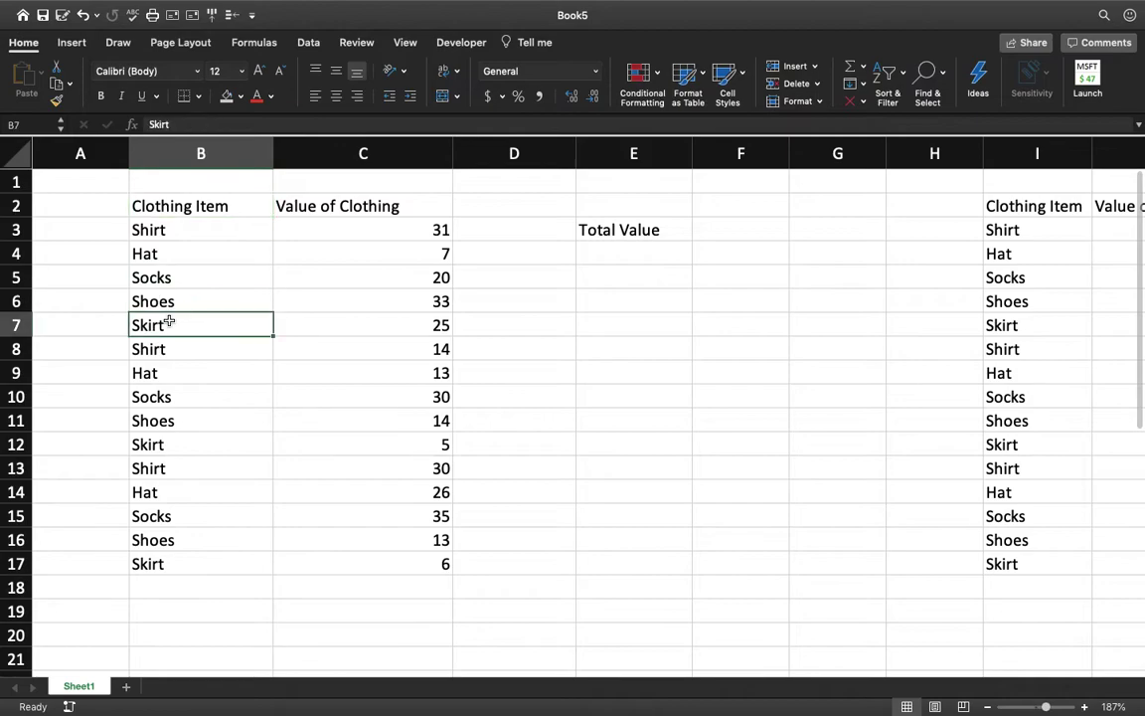
pyautogui.press('Down')
pyautogui.press('Up')
pyautogui.press('Up')
pyautogui.press('Up')
pyautogui.press('Up')
pyautogui.press('Up')
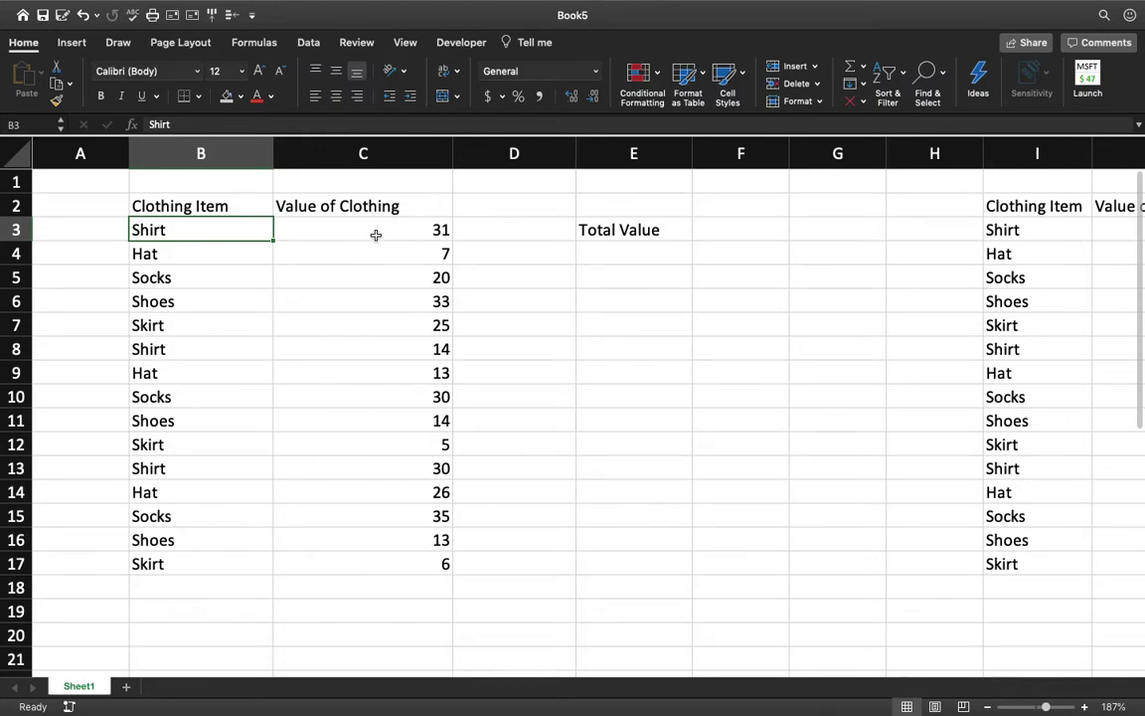
pyautogui.moveTo(206, 226); pyautogui.dragTo(214, 564)
# - Format the clothing values in C3:C17 as Accounting, trying the Currency format in between for comparison
pyautogui.moveTo(416, 238); pyautogui.dragTo(431, 557)
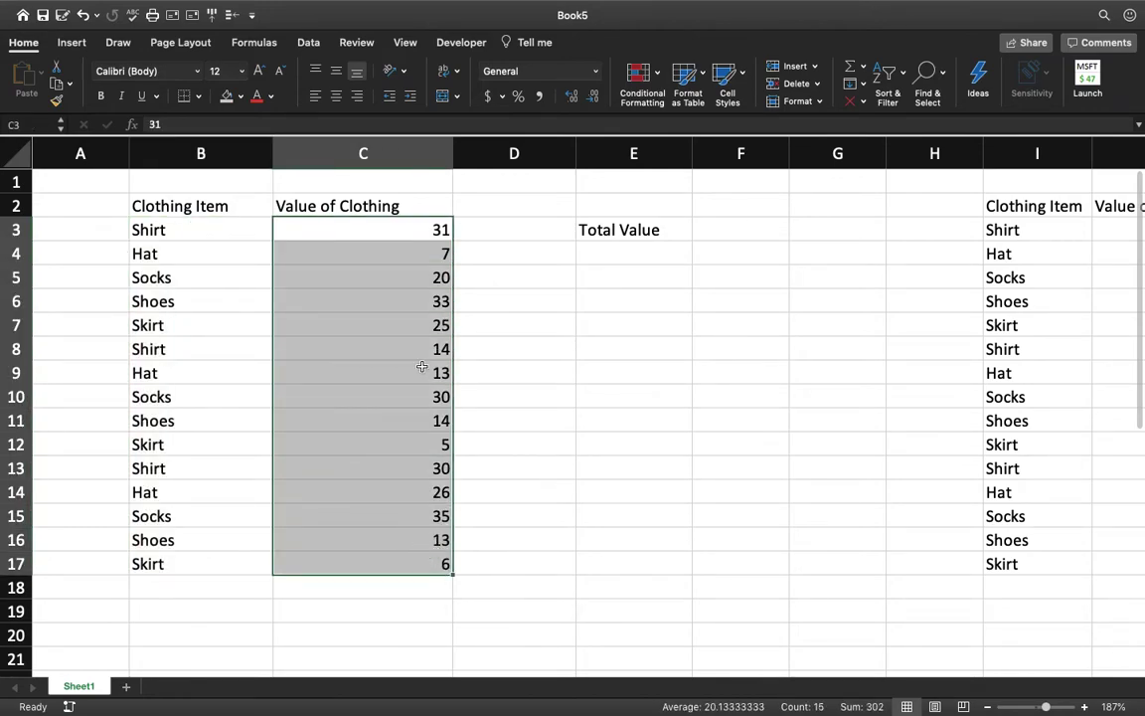
pyautogui.click(488, 98)
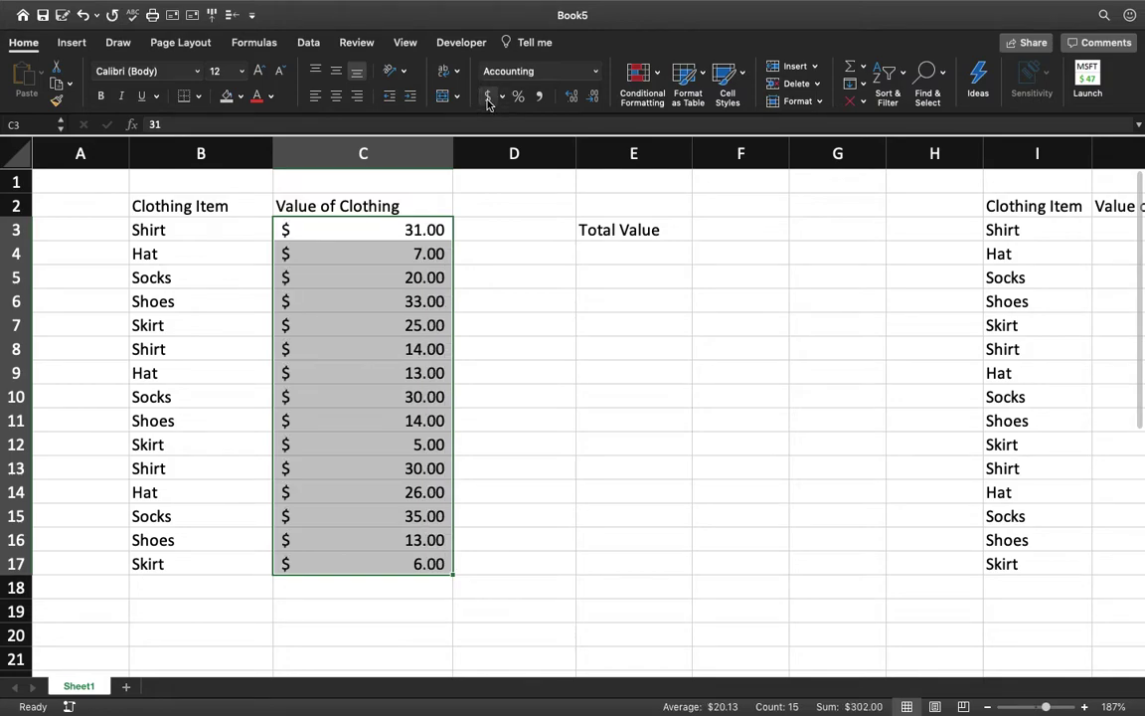
pyautogui.click(594, 72)
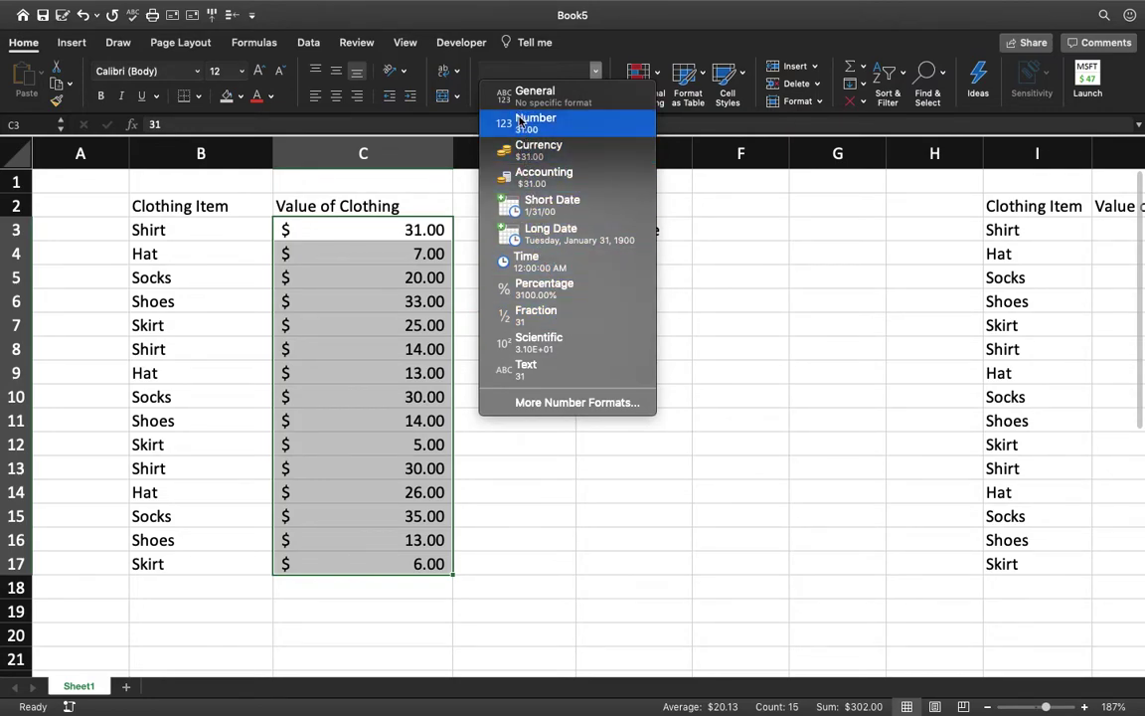
pyautogui.click(529, 147)
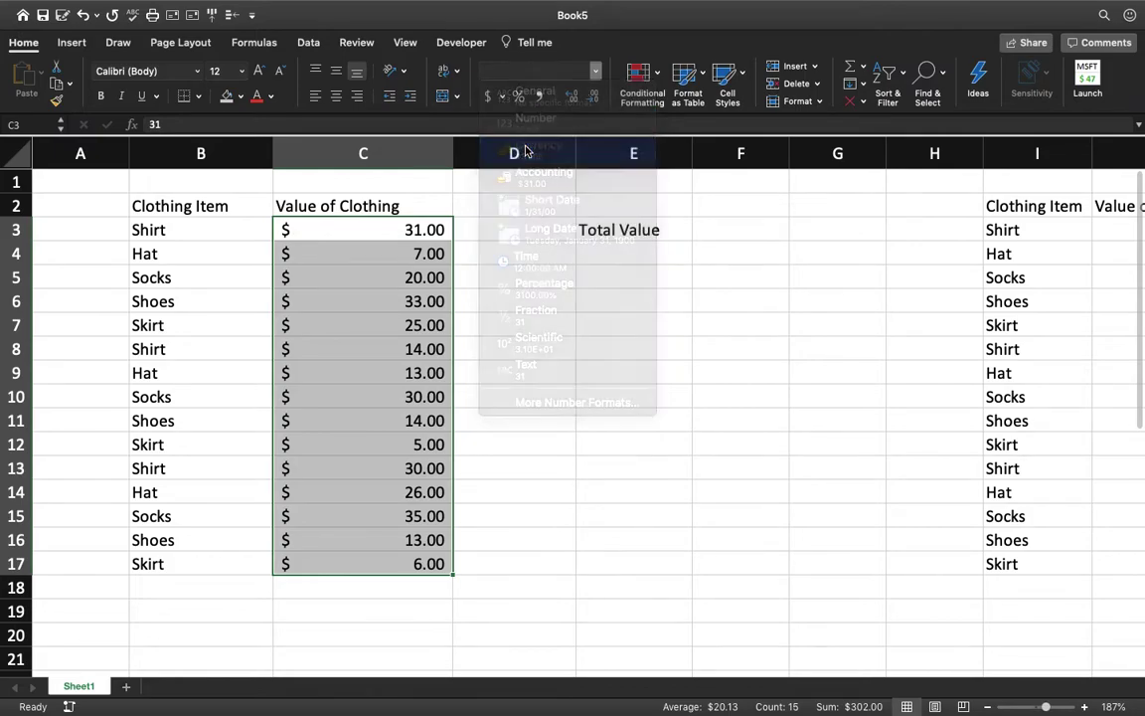
pyautogui.click(592, 70)
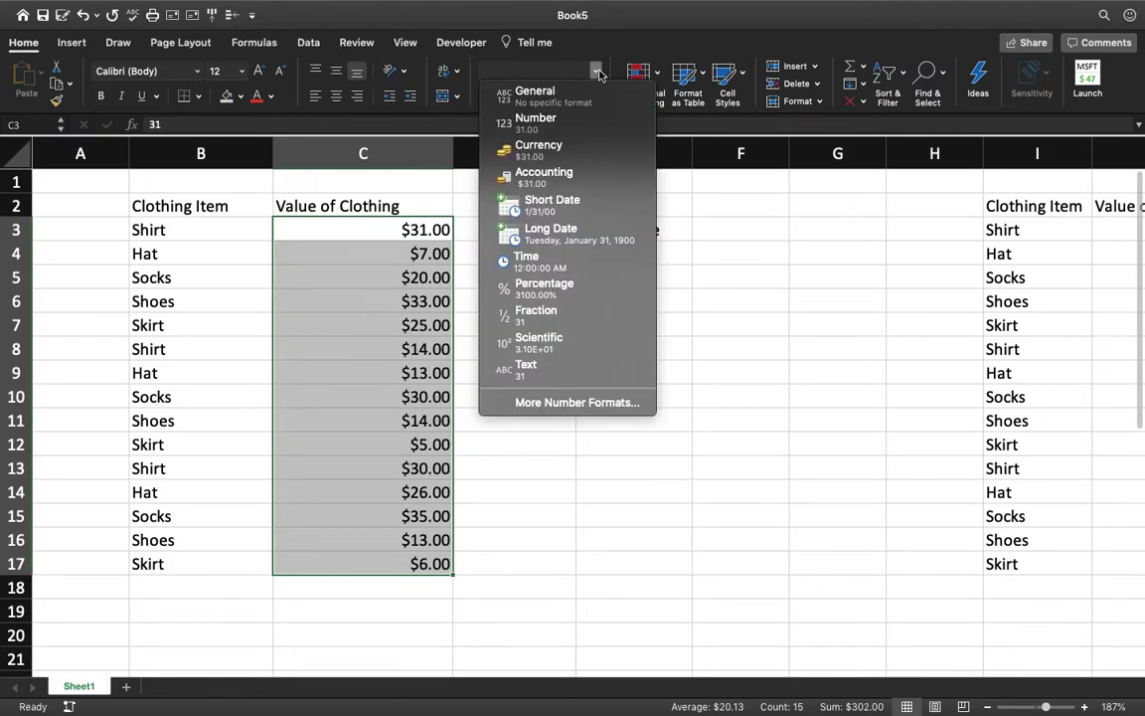
pyautogui.click(565, 183)
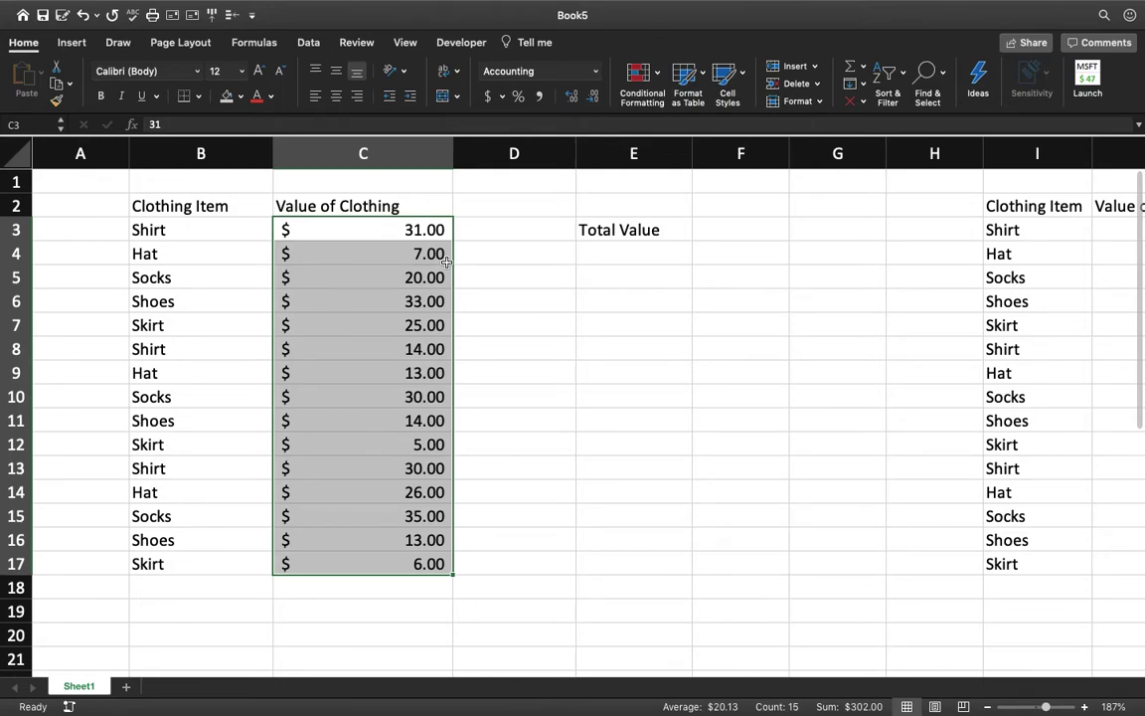
pyautogui.click(502, 280)
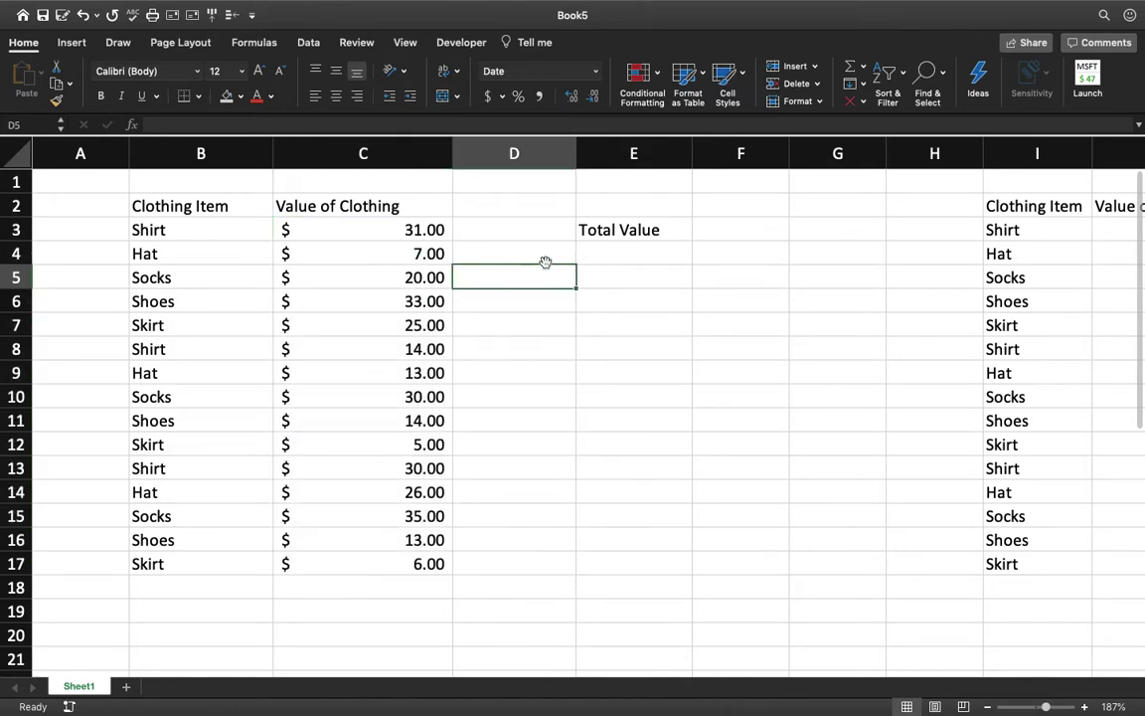
pyautogui.click(393, 237)
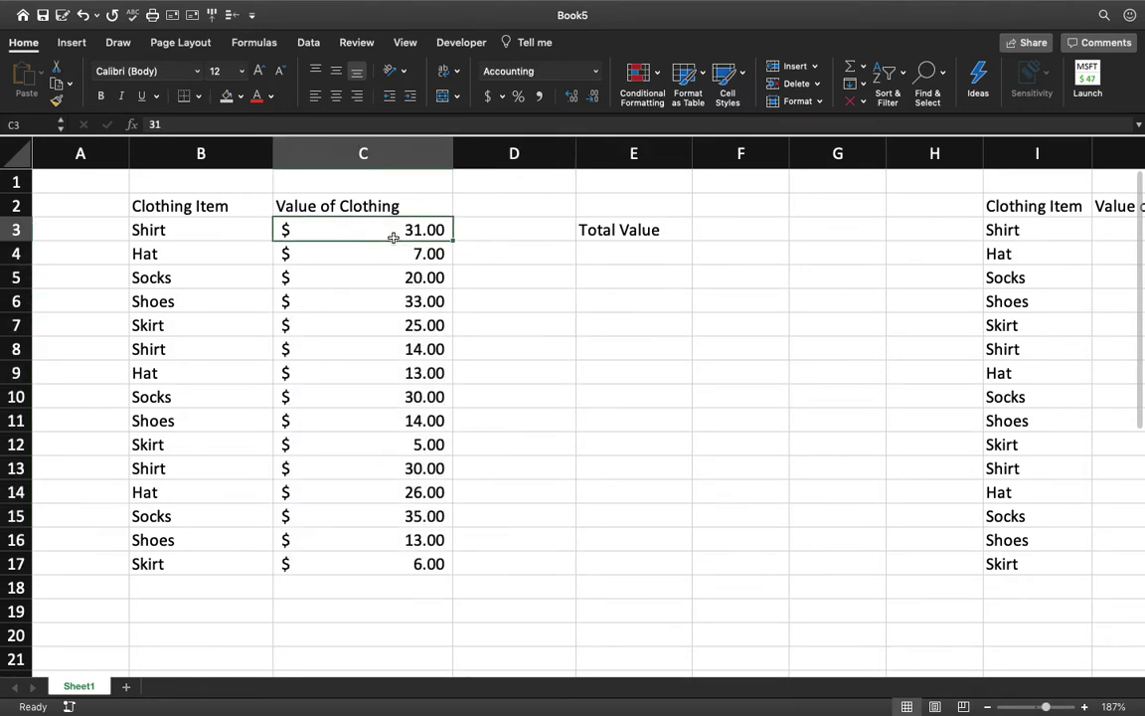
pyautogui.click(395, 250)
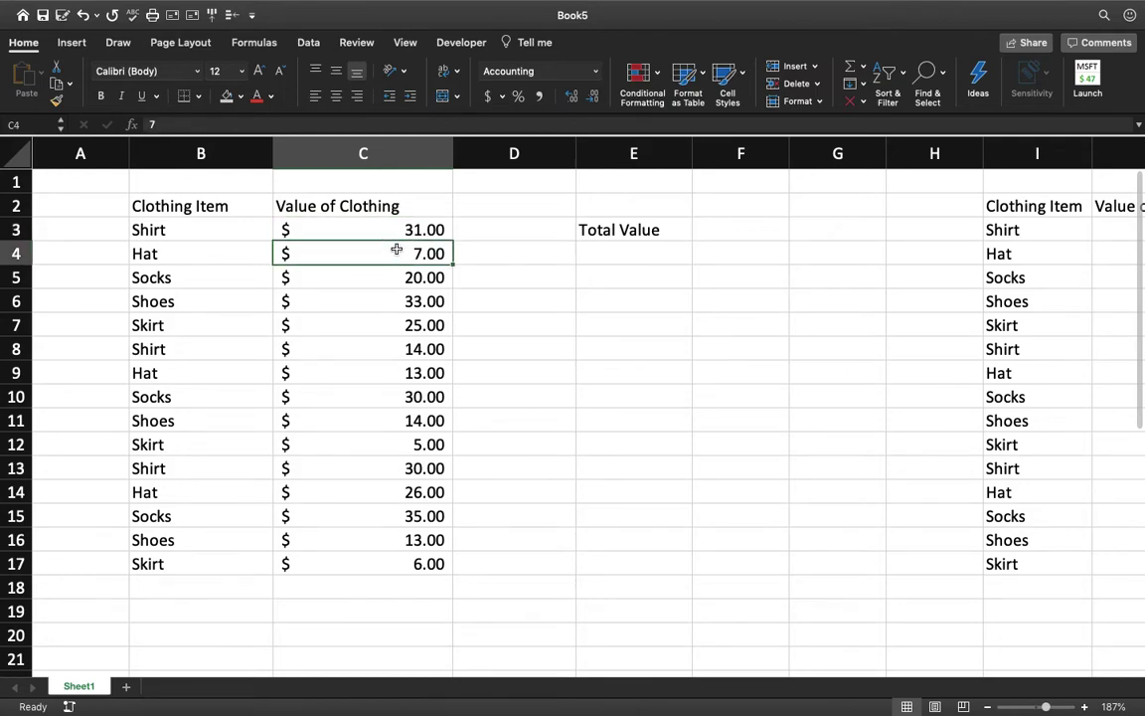
# - Try out ways of starting a SUM formula in cell F3 beside Total Value, erasing each one
pyautogui.click(759, 234)
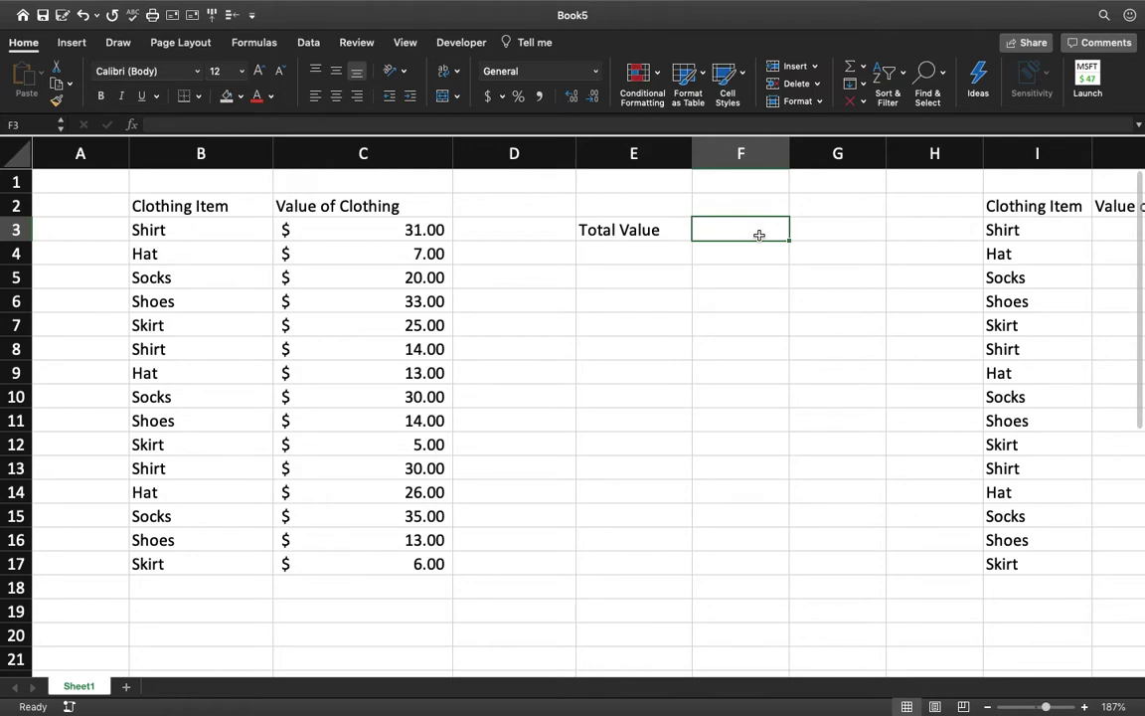
pyautogui.write('=')
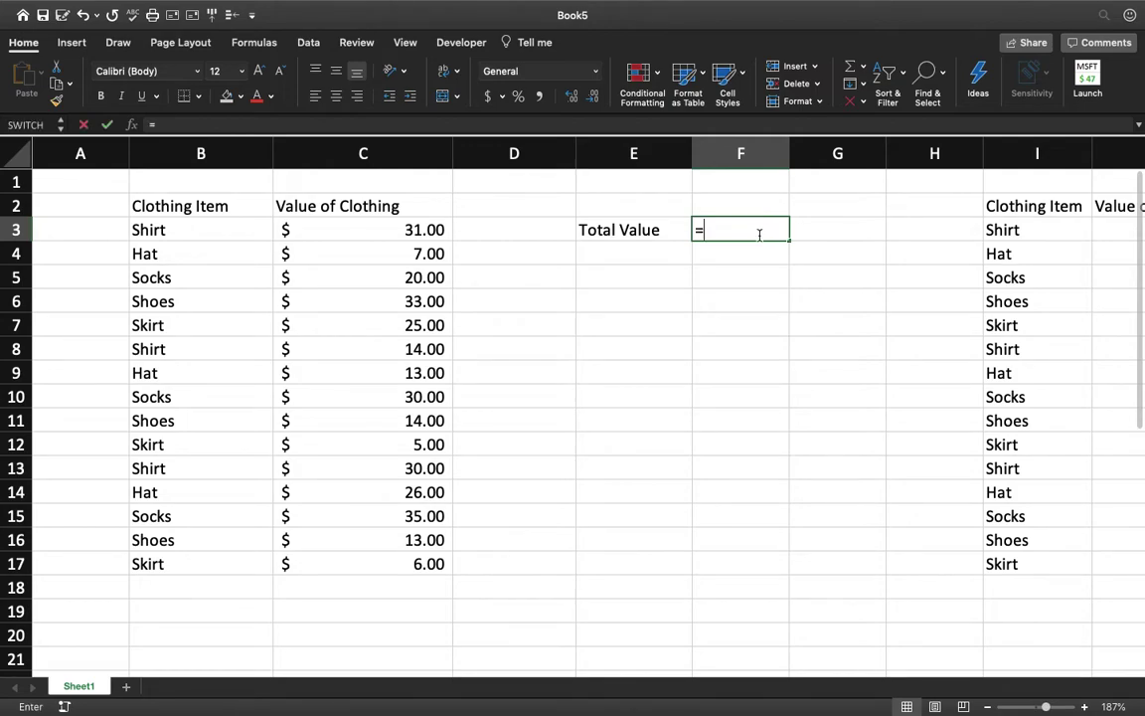
pyautogui.press('BackSpace')
pyautogui.write('+')
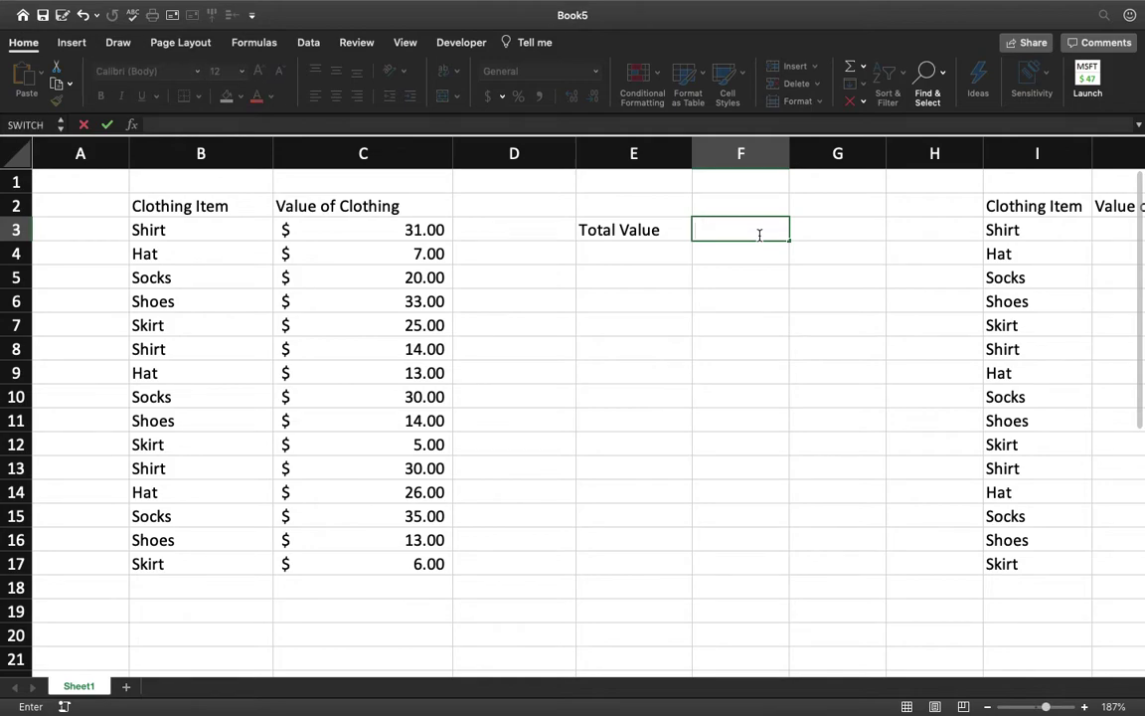
pyautogui.write('=')
pyautogui.write('Su')
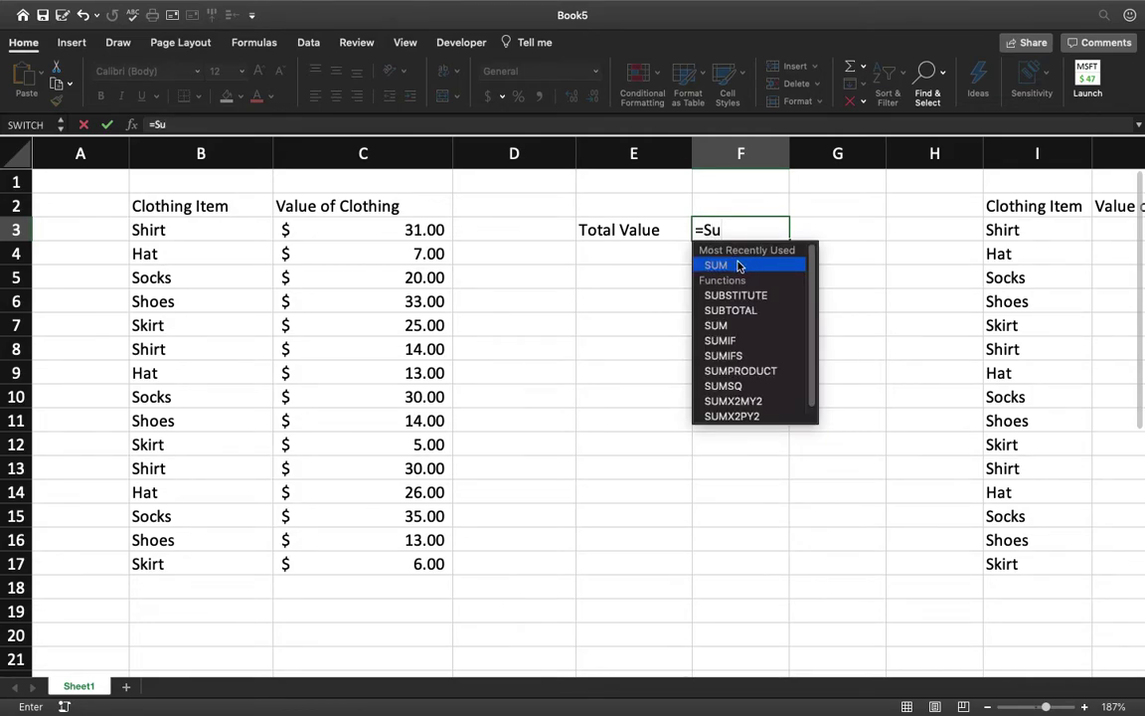
pyautogui.doubleClick(738, 265)
pyautogui.press('BackSpace')
pyautogui.press('BackSpace')
pyautogui.press('BackSpace')
pyautogui.press('BackSpace')
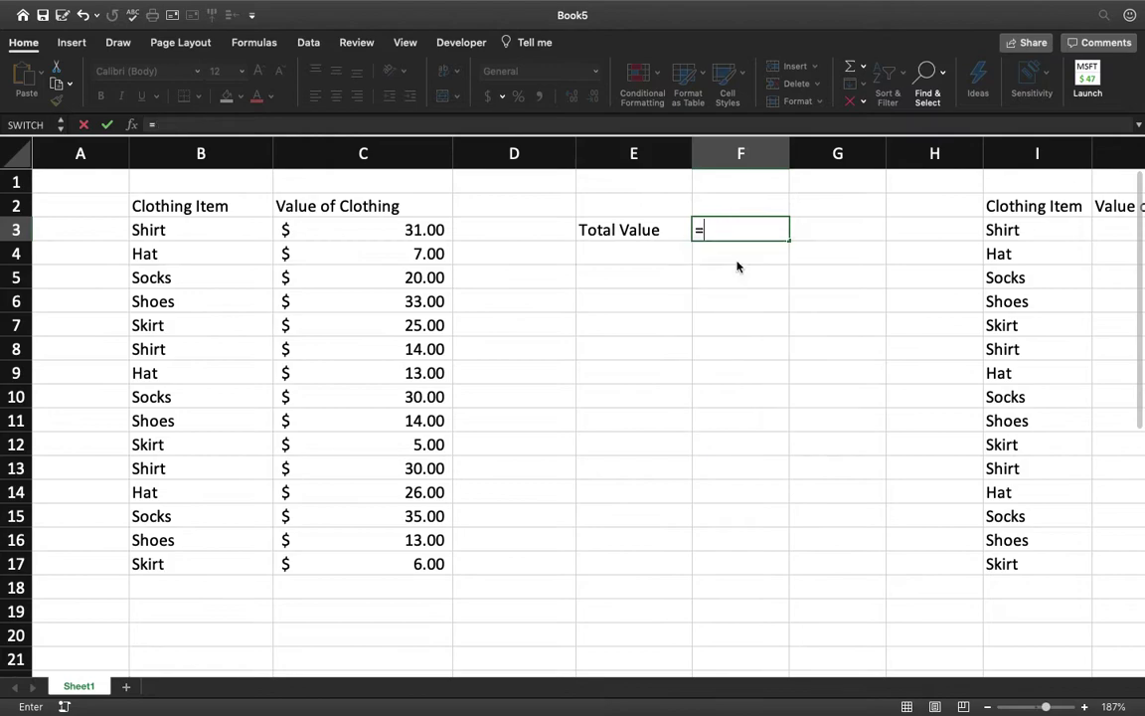
pyautogui.write('Sum(')
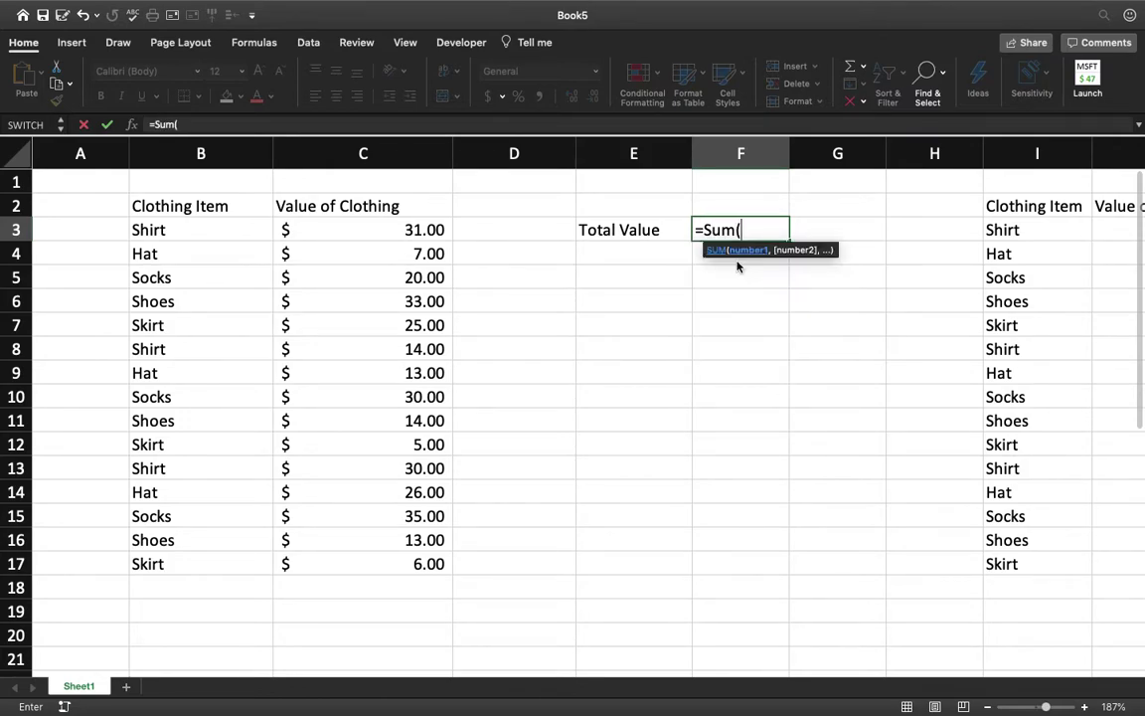
pyautogui.press('BackSpace')
pyautogui.press('BackSpace')
pyautogui.press('BackSpace')
pyautogui.press('BackSpace')
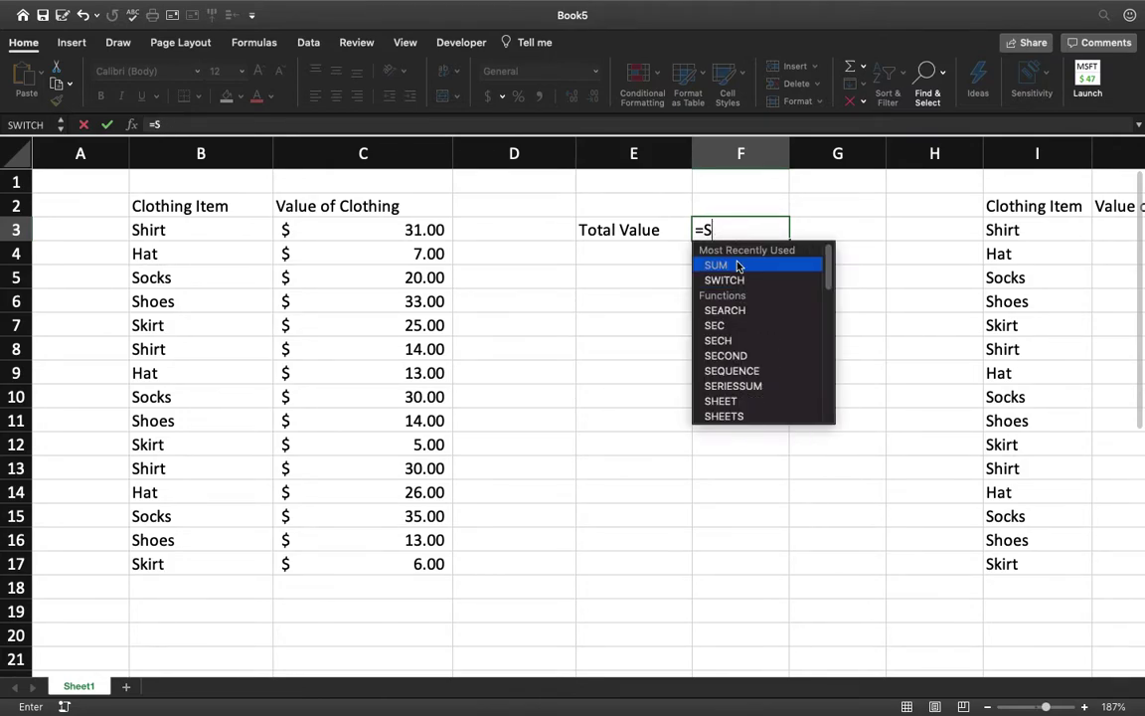
# - Enter a SUM formula in F3 that adds the individual cells C3, C4 and C5
pyautogui.write('S')
pyautogui.doubleClick(737, 265)
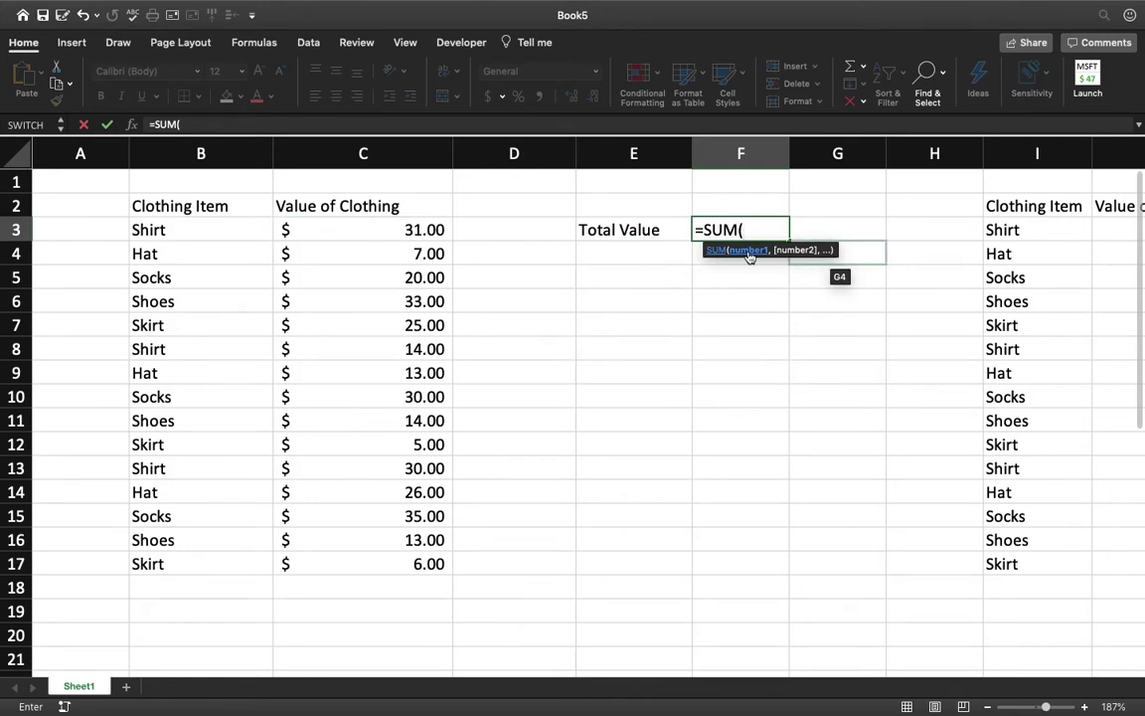
pyautogui.click(409, 234)
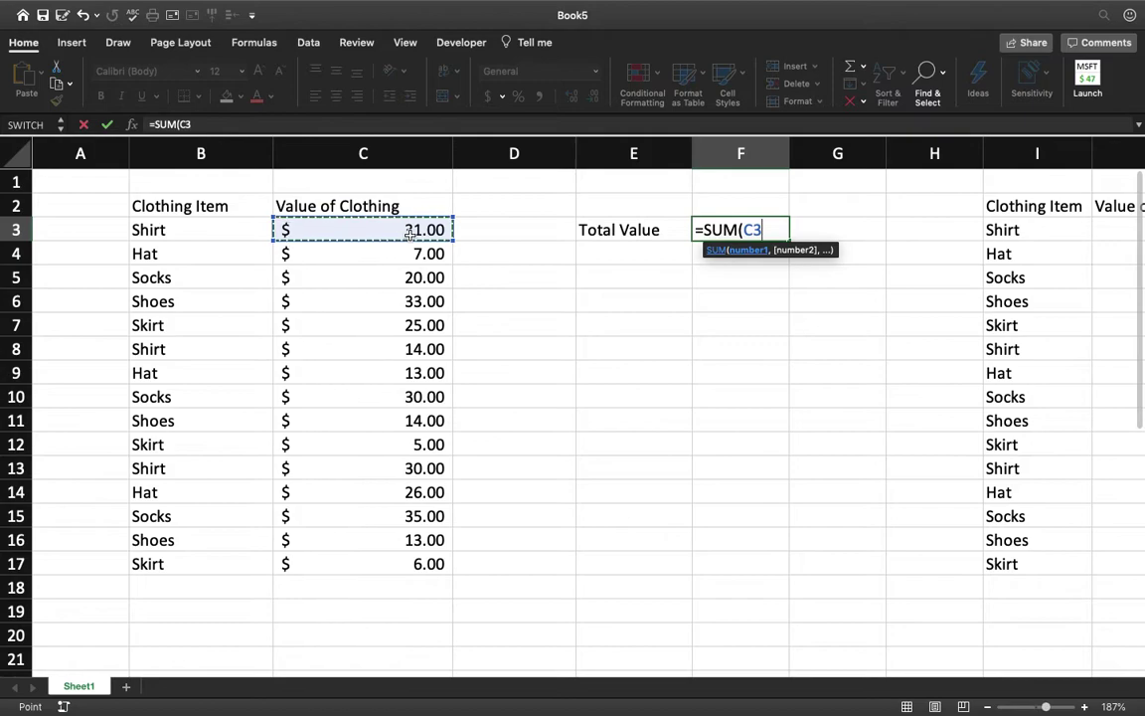
pyautogui.write(',')
pyautogui.click(396, 257)
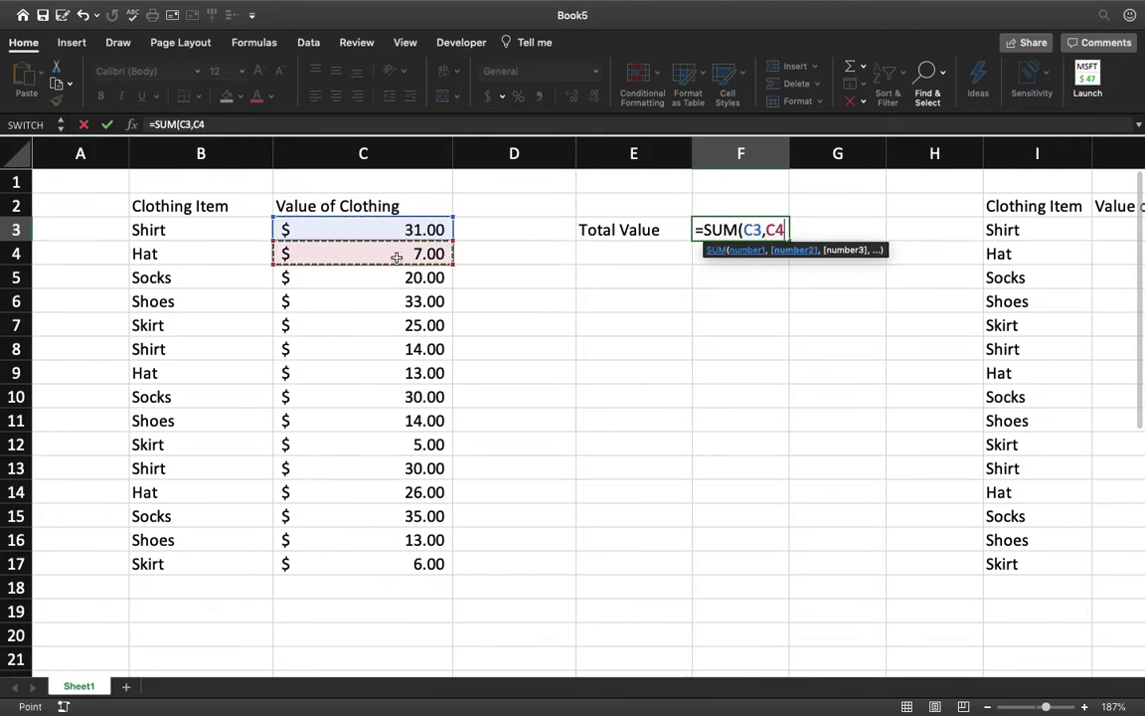
pyautogui.write(',')
pyautogui.click(395, 279)
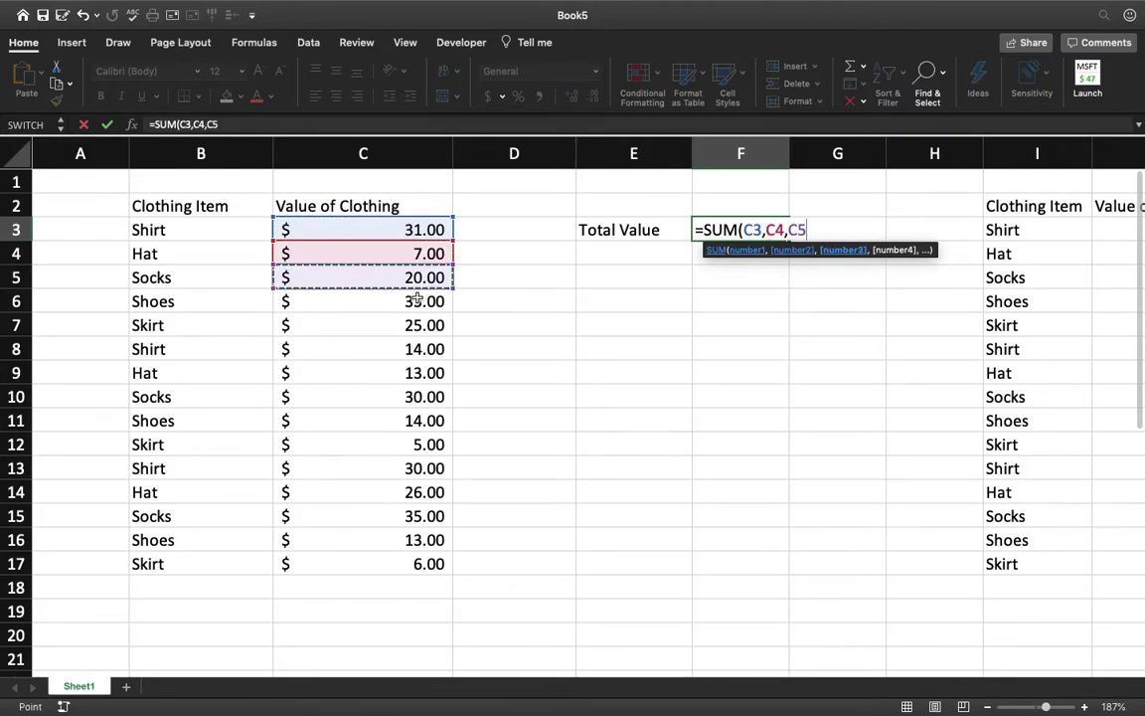
pyautogui.press('Return')
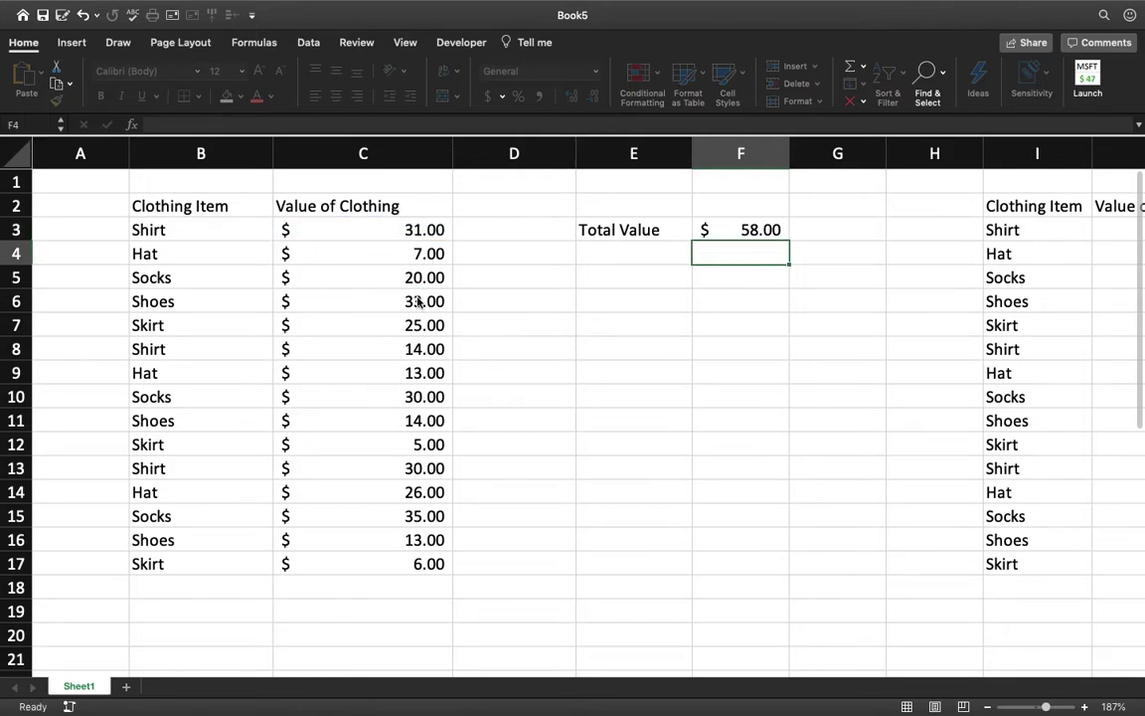
# - Clear the formula in F3 and start a new SUM formula in the same cell
pyautogui.click(767, 232)
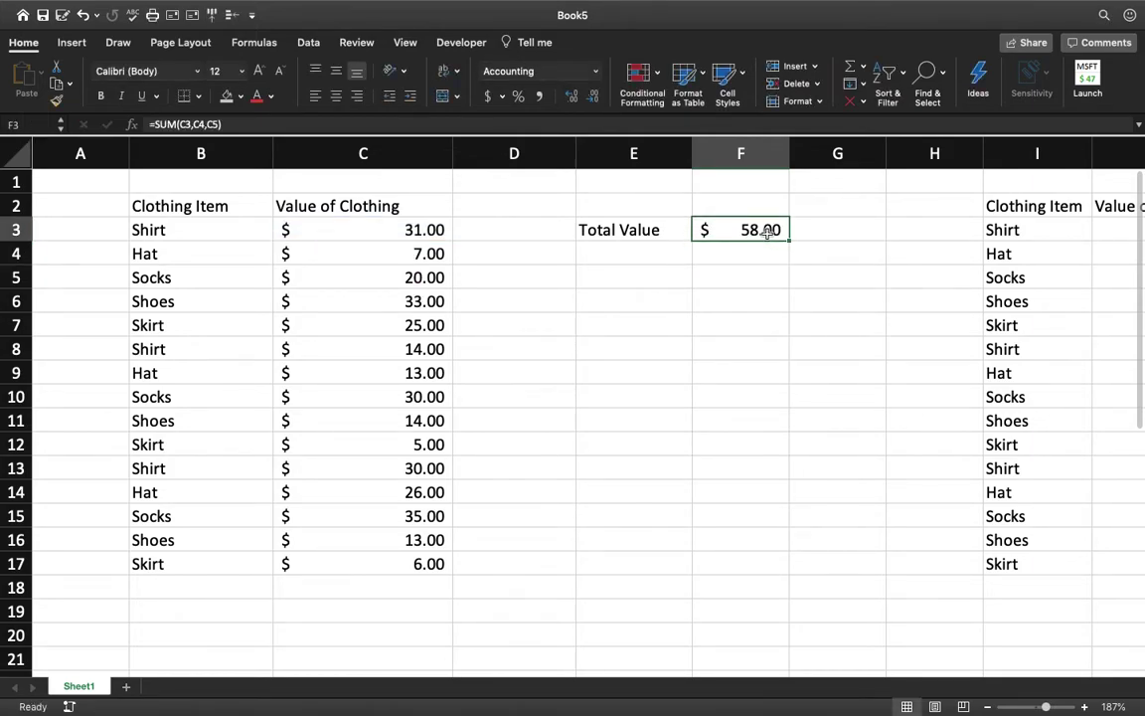
pyautogui.press('BackSpace')
pyautogui.write('=')
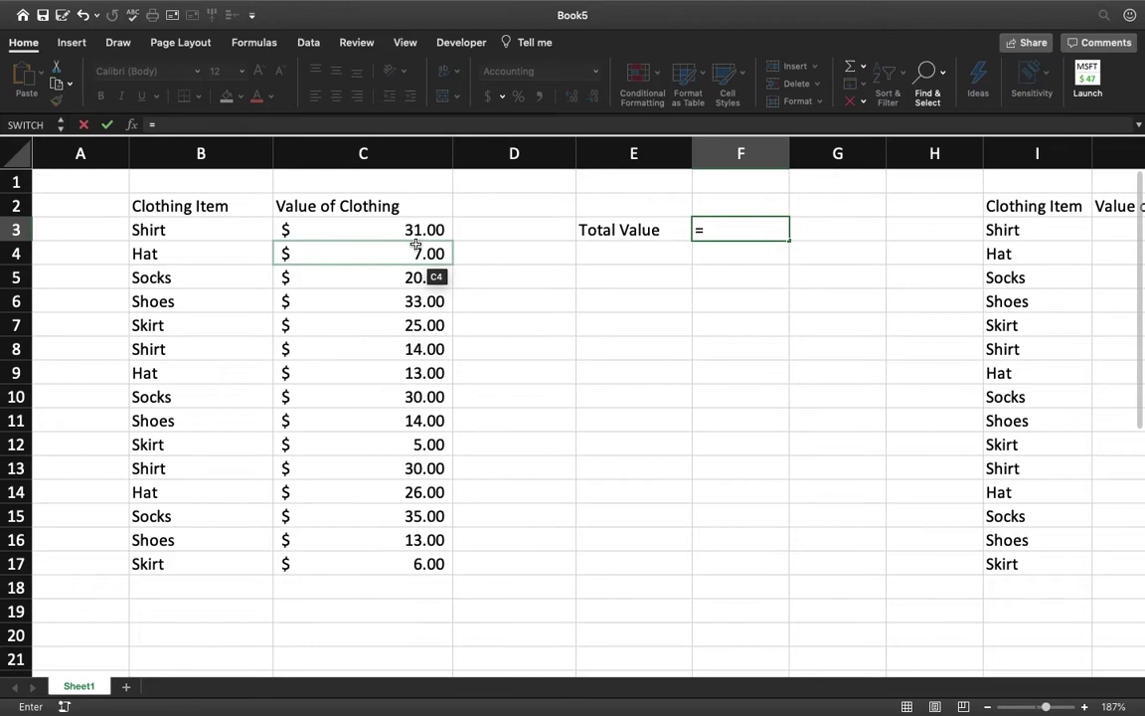
pyautogui.write('Sum(')
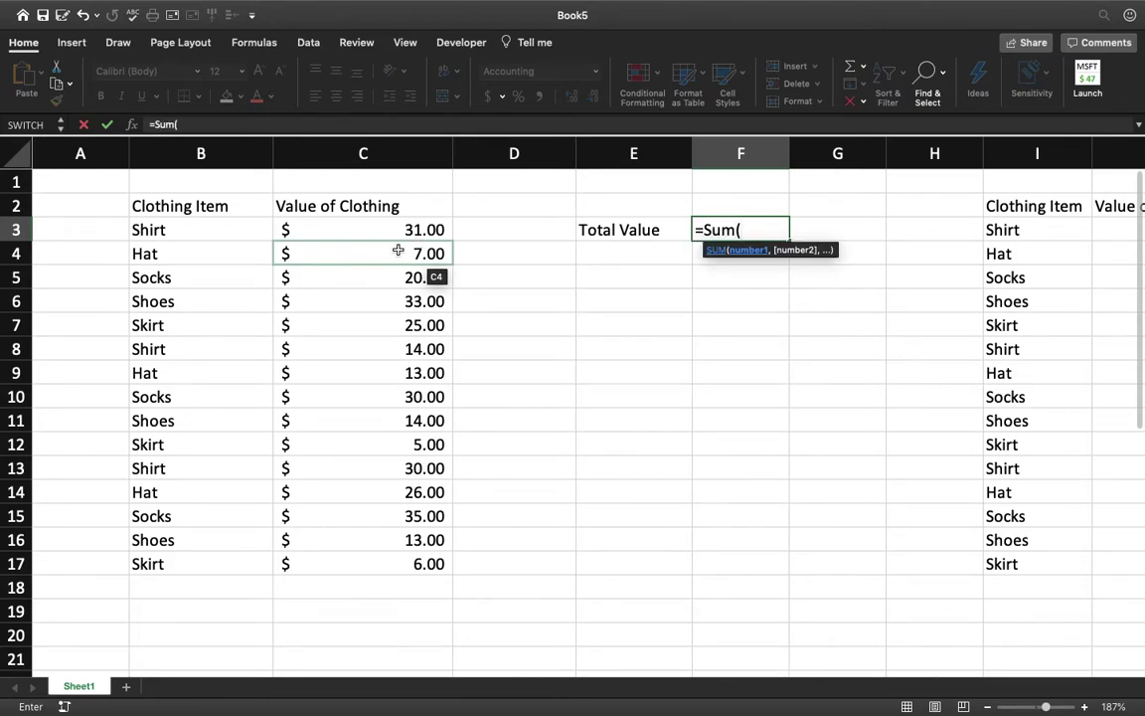
# - Try adding C3, C4, C5 and C6 as separate arguments of the SUM formula in F3, and remove them again
pyautogui.click(396, 230)
pyautogui.write(',')
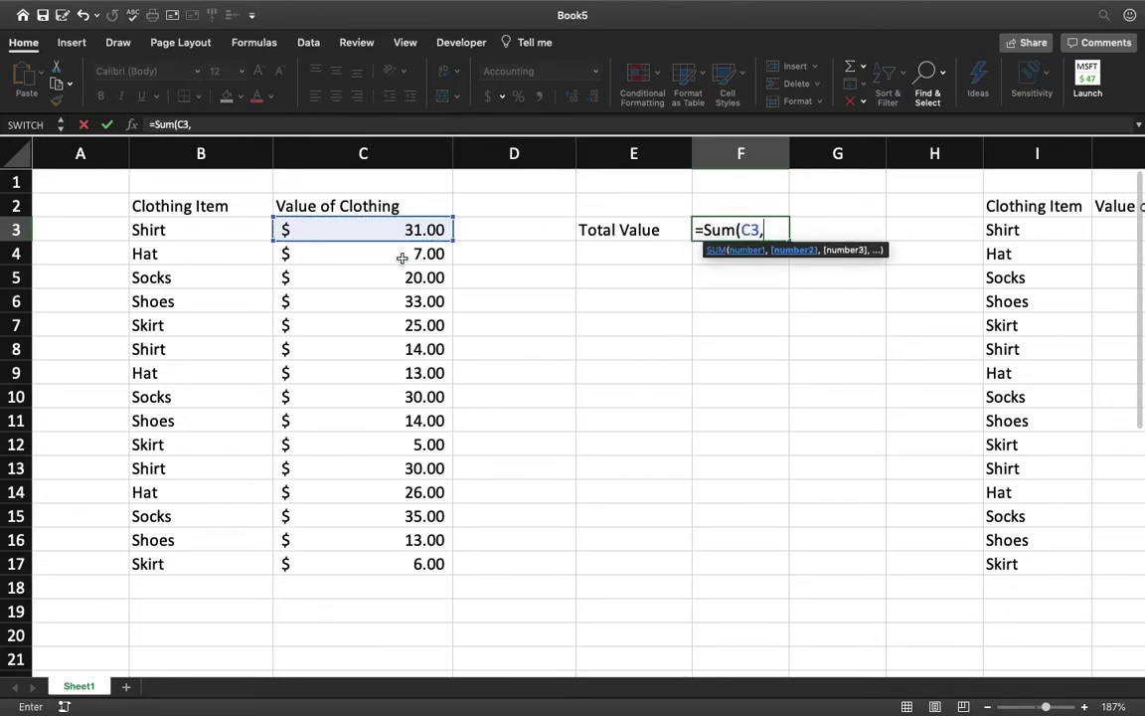
pyautogui.click(401, 257)
pyautogui.write(',')
pyautogui.click(397, 281)
pyautogui.write(',')
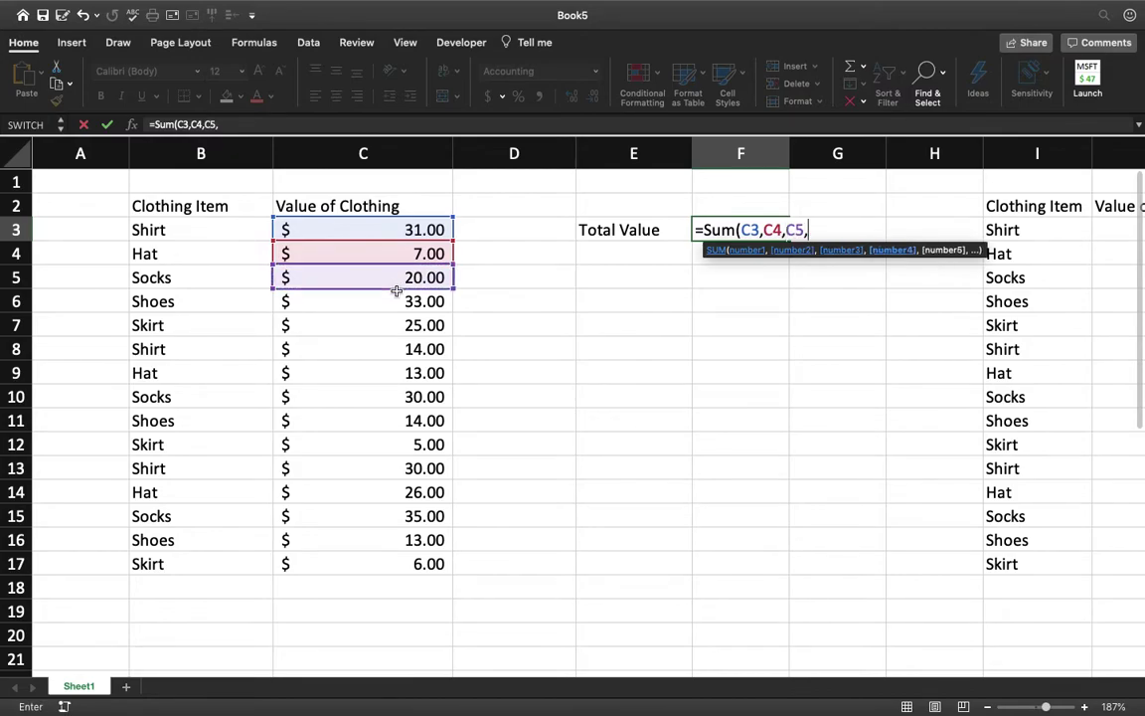
pyautogui.click(396, 298)
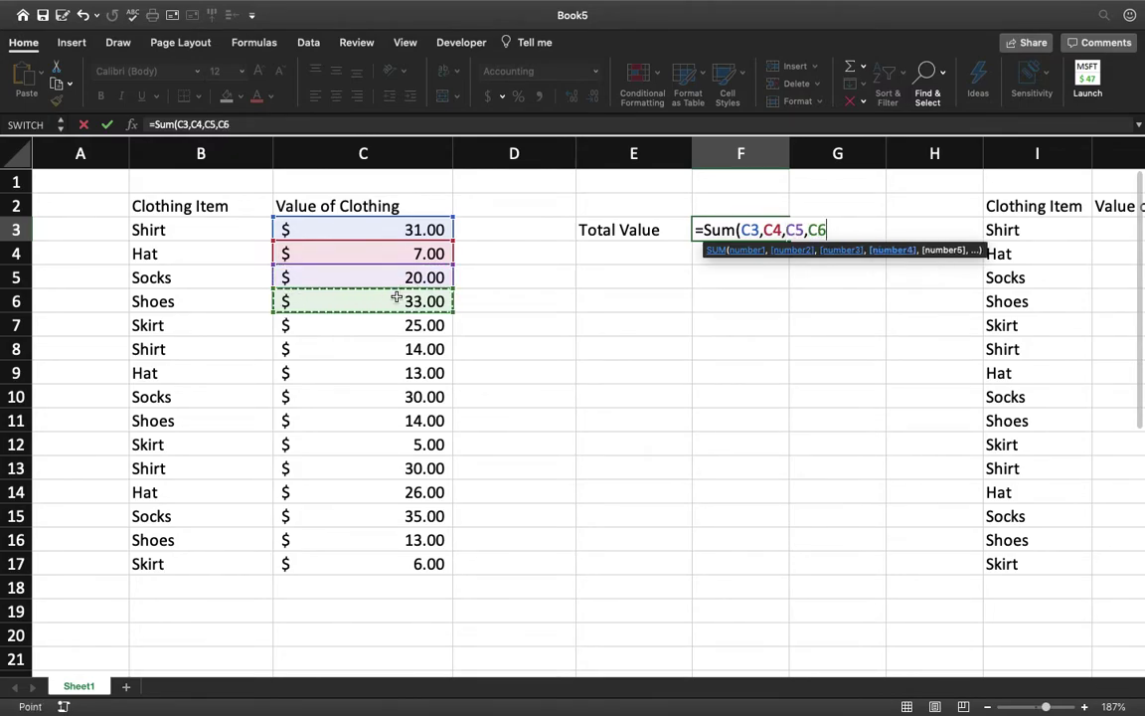
pyautogui.press('BackSpace')
pyautogui.press('BackSpace')
pyautogui.press('BackSpace')
pyautogui.press('BackSpace')
pyautogui.press('BackSpace')
pyautogui.press('BackSpace')
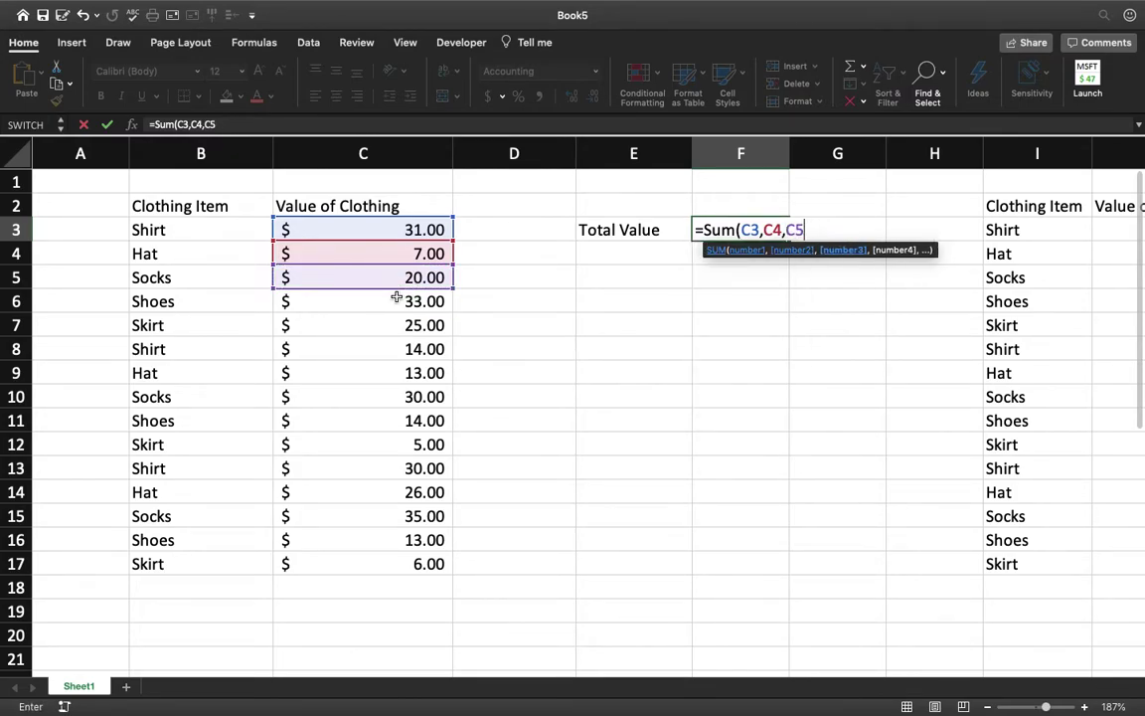
pyautogui.press('BackSpace')
pyautogui.press('BackSpace')
pyautogui.press('BackSpace')
pyautogui.press('BackSpace')
pyautogui.press('BackSpace')
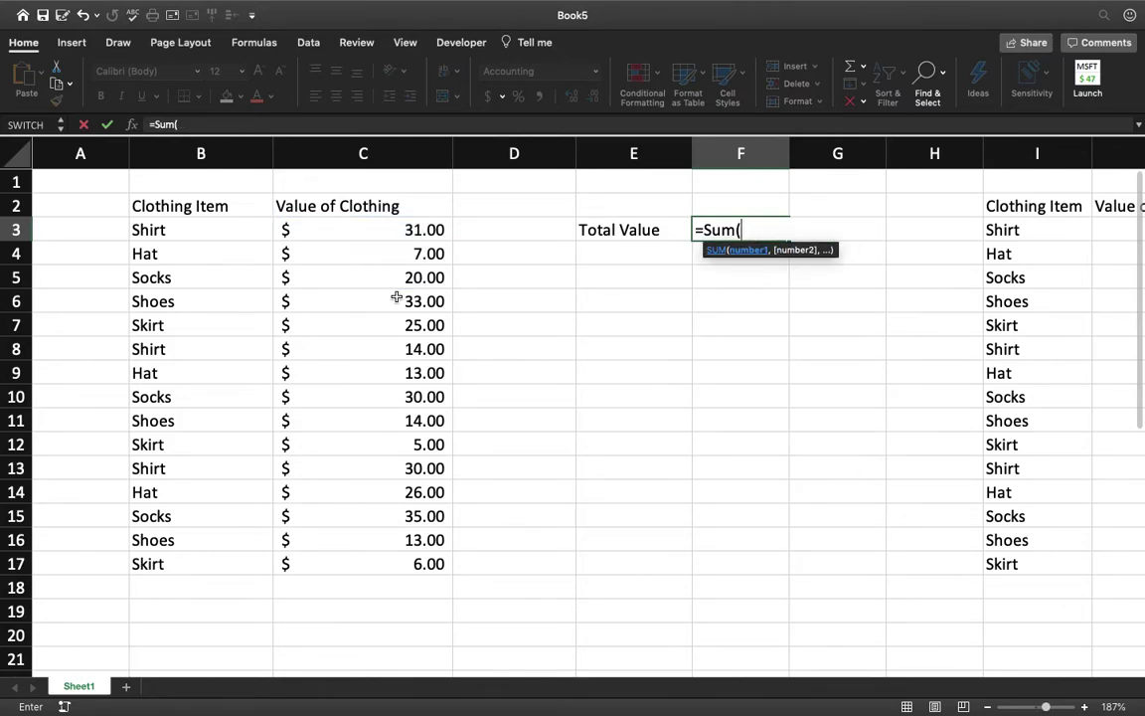
# - Complete the SUM formula in F3 with the range C3:C17 and enter it
pyautogui.moveTo(399, 230); pyautogui.dragTo(393, 555)
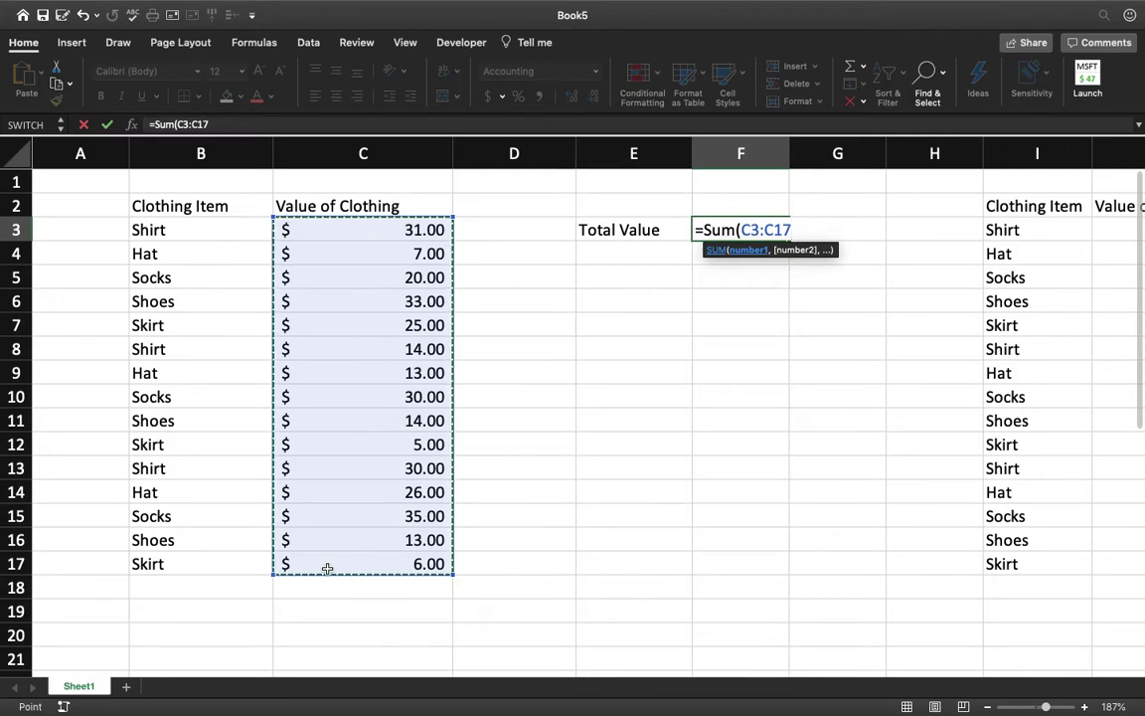
pyautogui.write(')')
pyautogui.press('BackSpace')
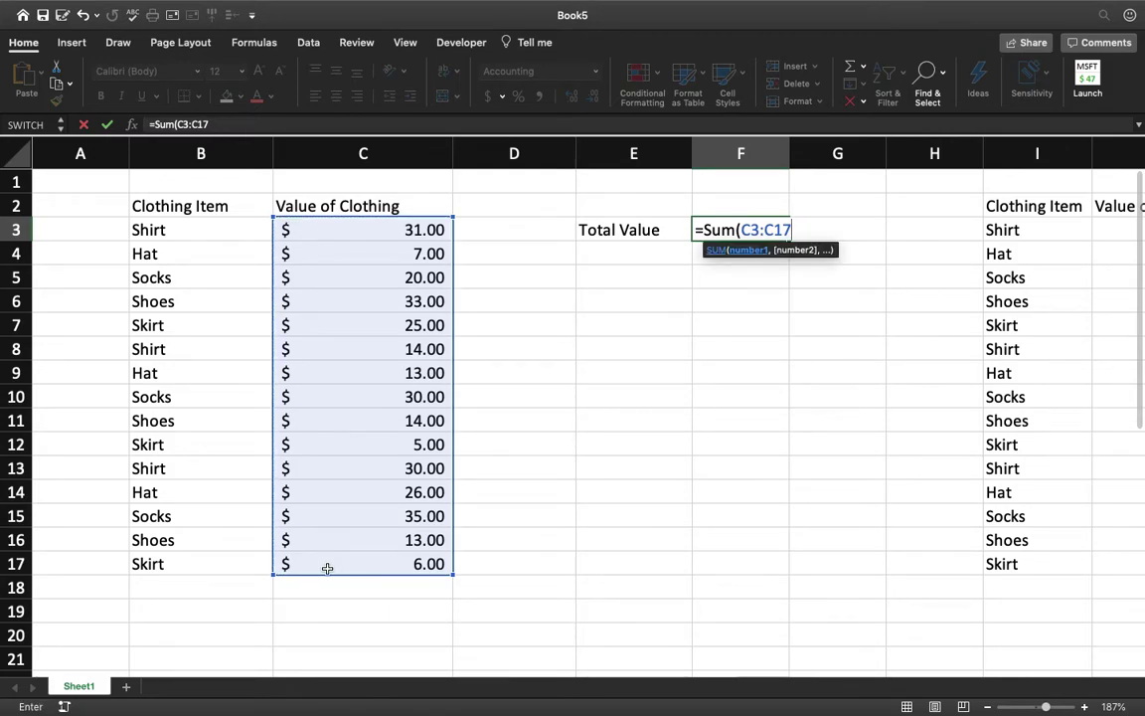
pyautogui.press('Return')
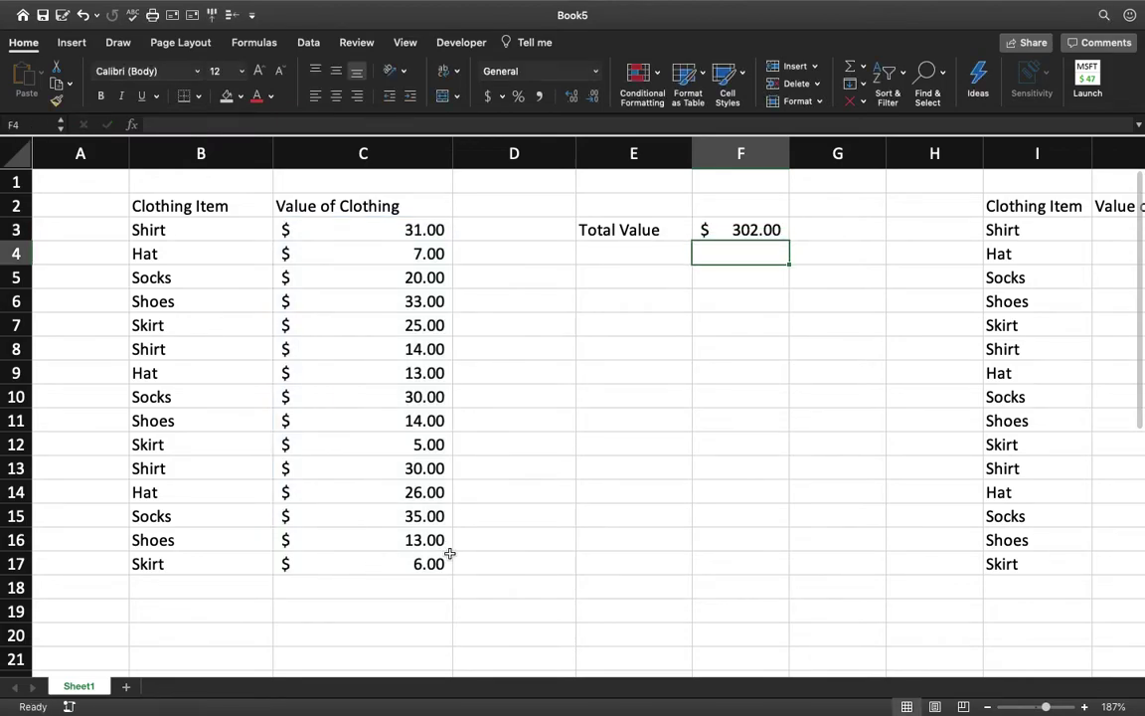
# - Review the SUM formula in F3 and the clothing values in C3:C17 and J3:J17
pyautogui.click(755, 230)
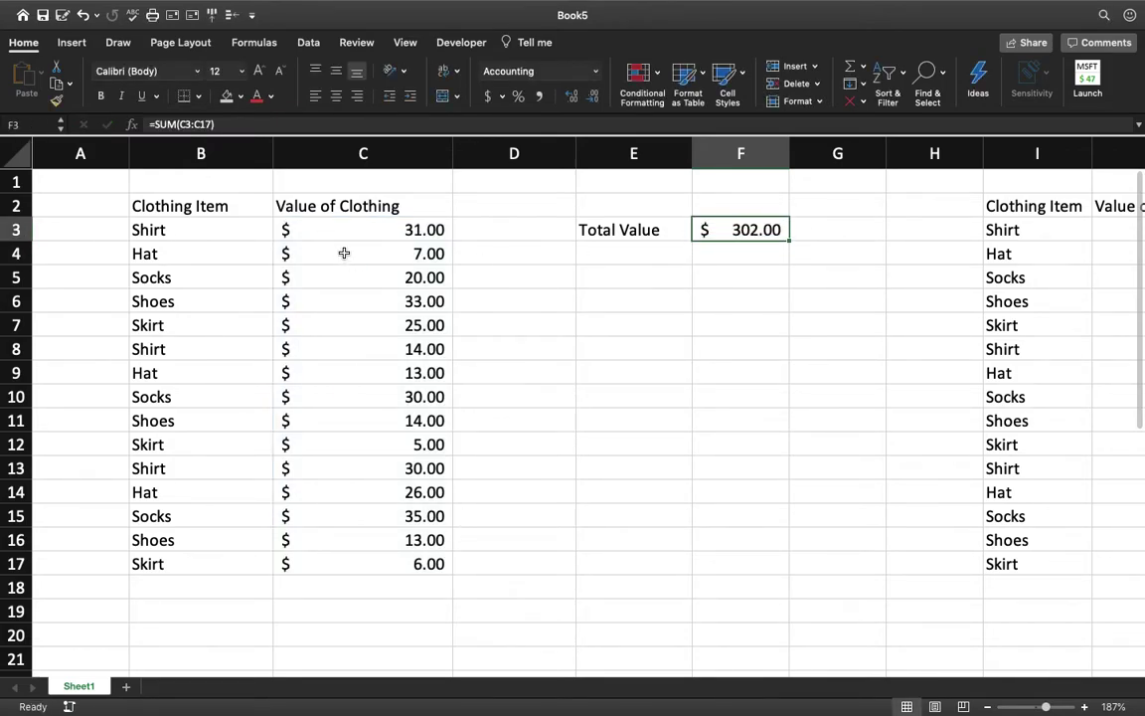
pyautogui.moveTo(370, 226); pyautogui.dragTo(404, 561)
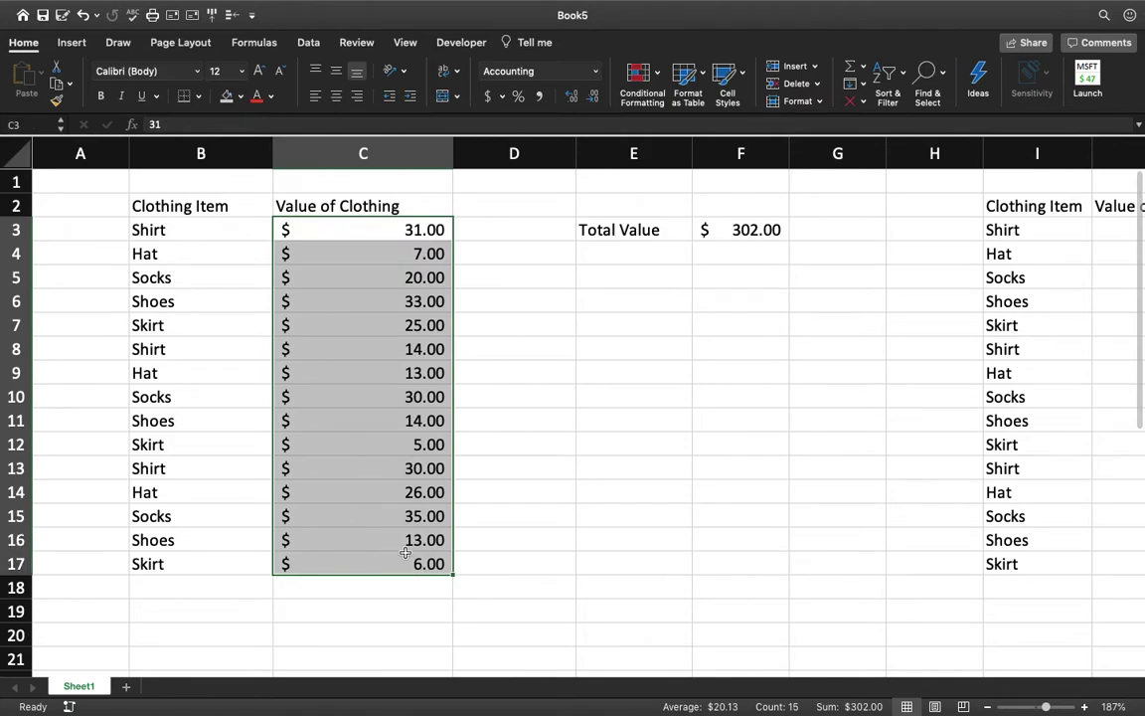
pyautogui.click(427, 373)
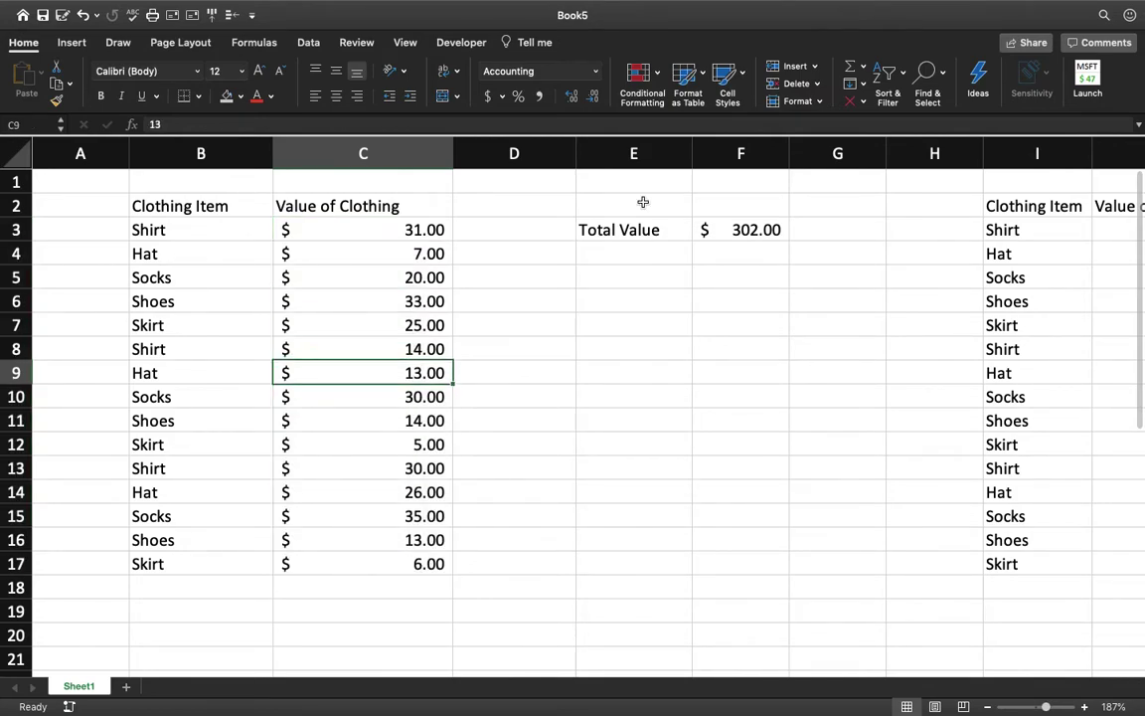
pyautogui.click(487, 256)
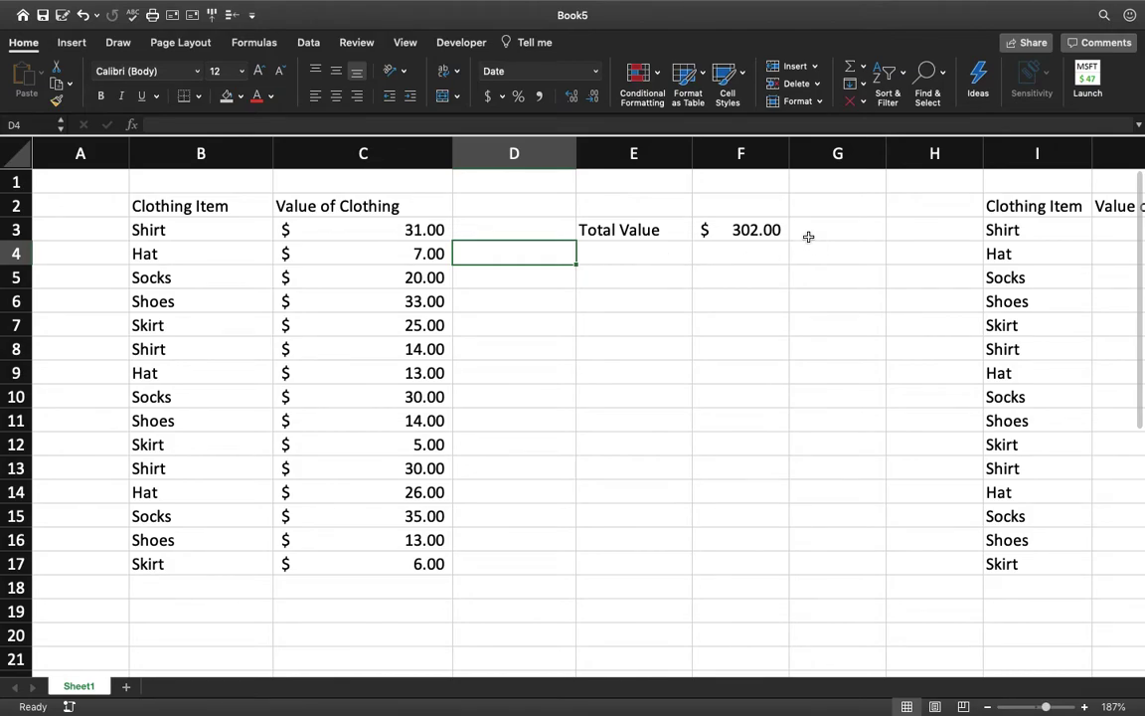
pyautogui.click(766, 230)
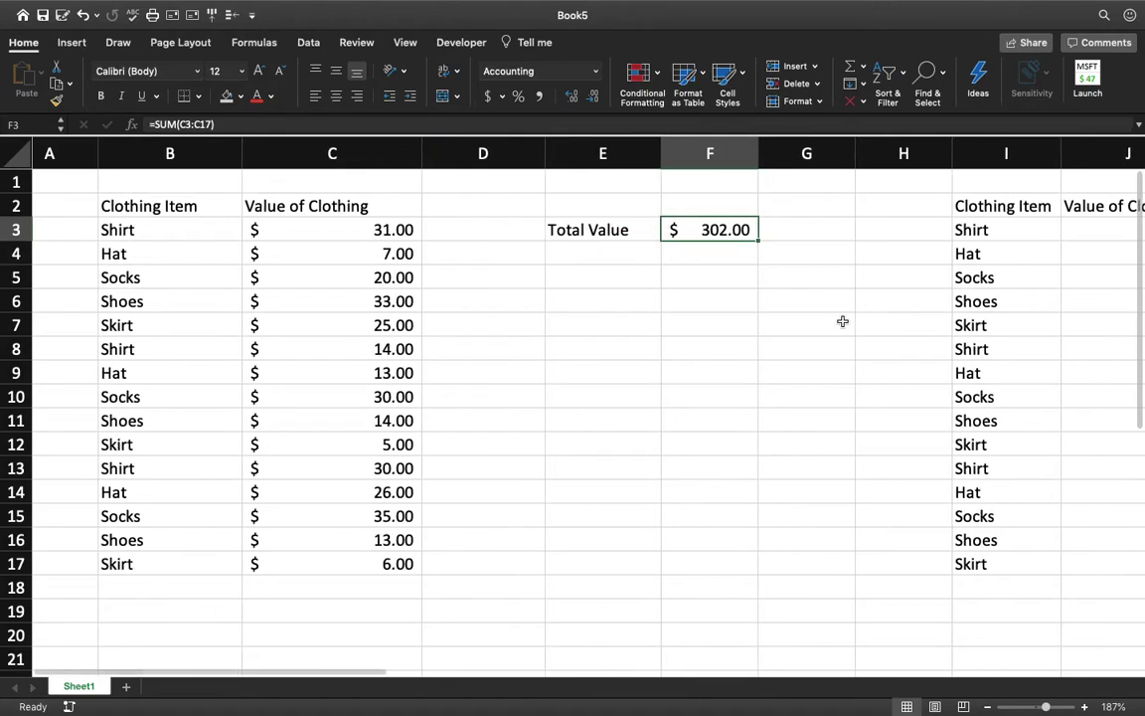
pyautogui.hscroll(3, 843, 319)
pyautogui.moveTo(1007, 223); pyautogui.dragTo(1056, 549)
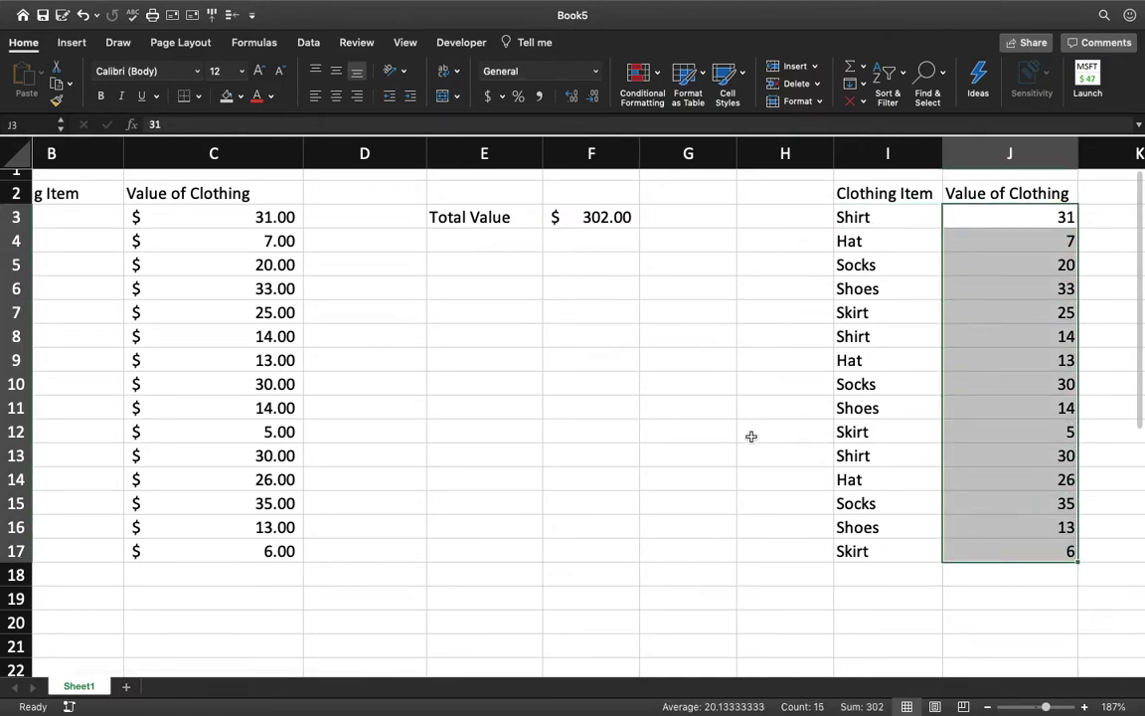
# - Clear the total in F3 and begin a new SUM formula in the same cell
pyautogui.click(613, 214)
pyautogui.press('Delete')
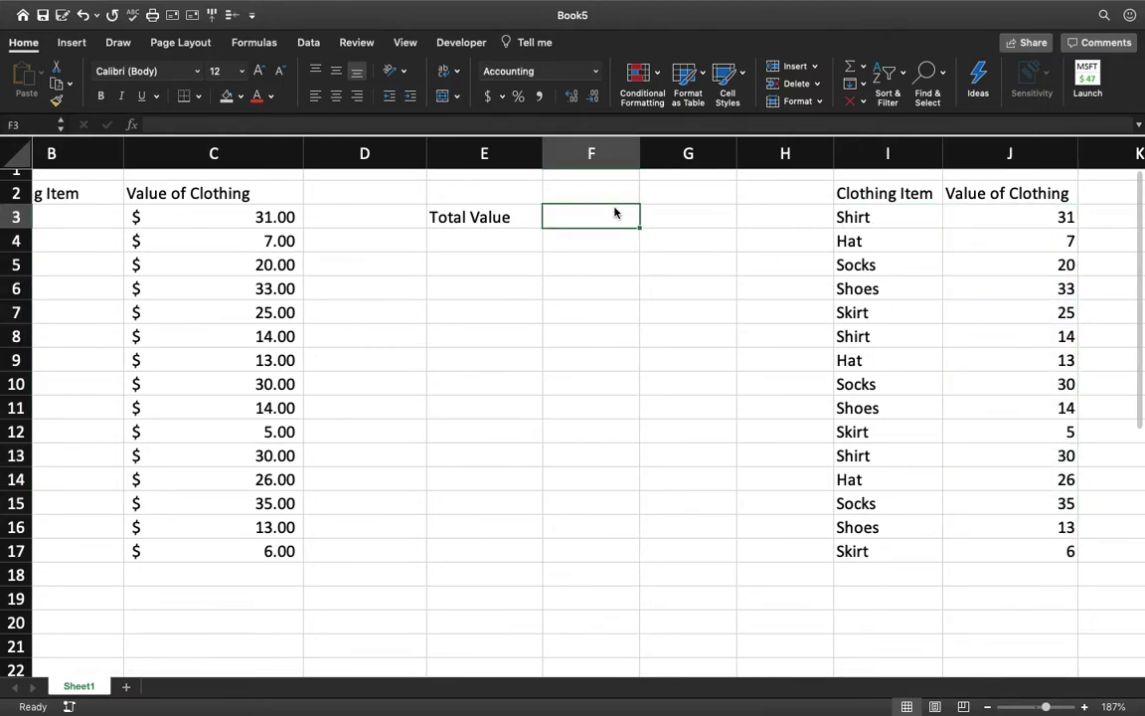
pyautogui.write('=su')
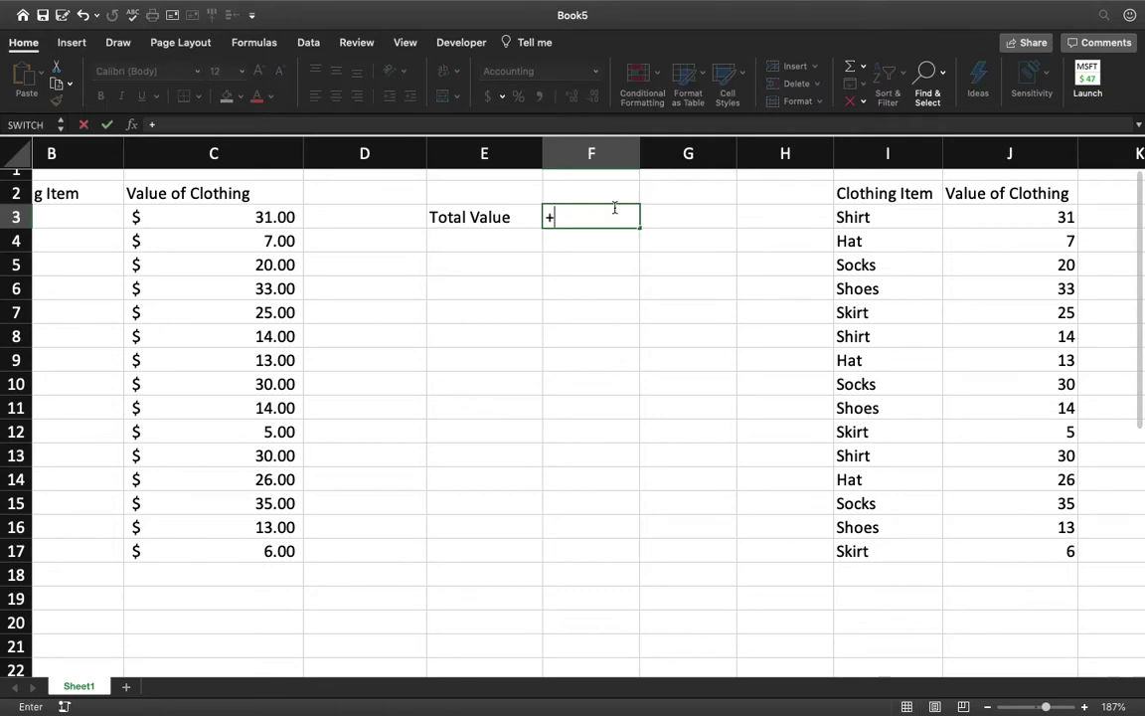
pyautogui.write('m(')
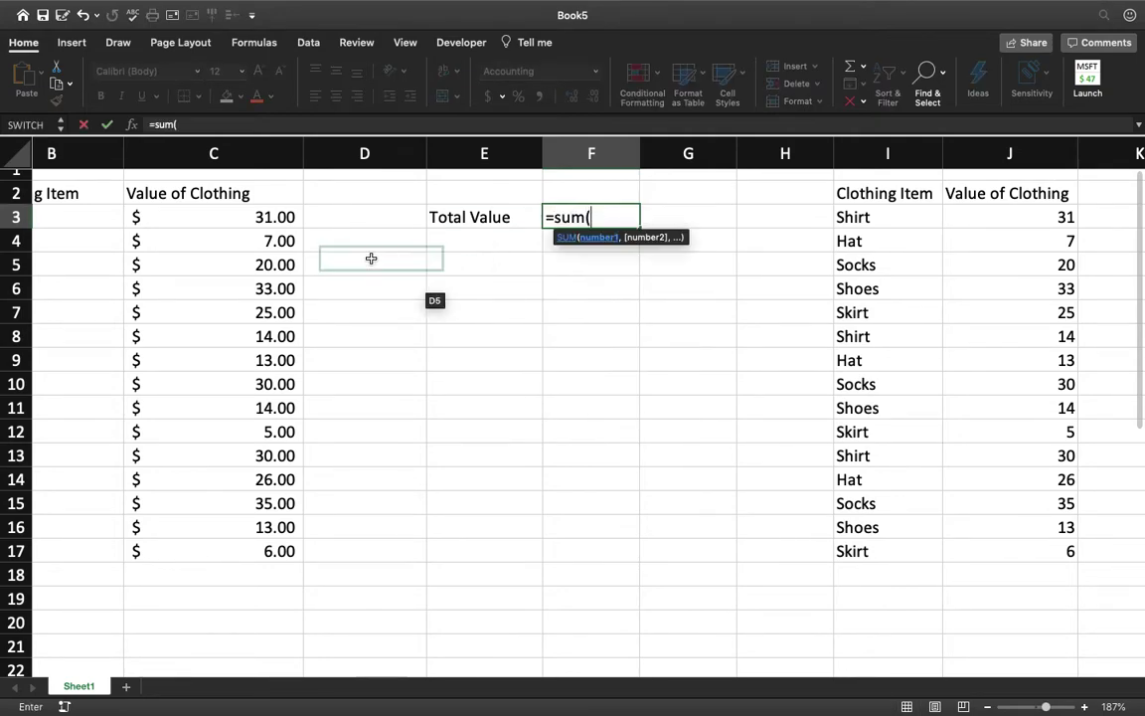
# - Try the block C3:J17 as the range of the SUM formula in F3, and remove it again
pyautogui.moveTo(274, 216); pyautogui.dragTo(1023, 551)
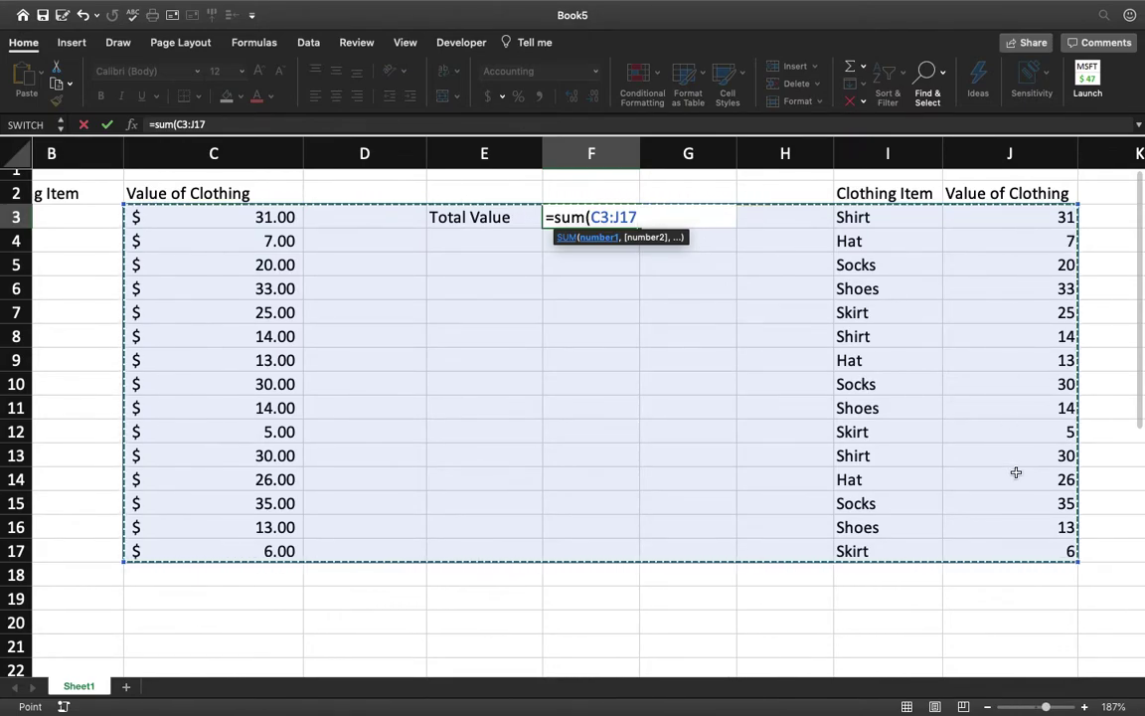
pyautogui.hscroll(-2, 998, 562)
pyautogui.hscroll(-3, 998, 562)
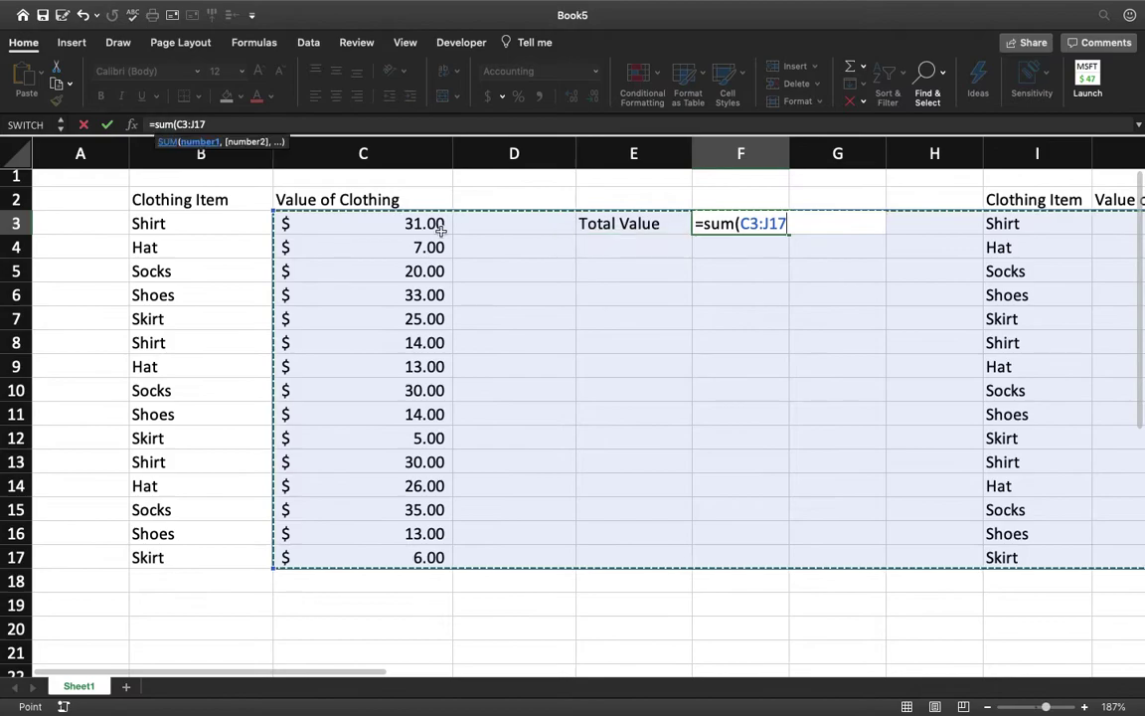
pyautogui.press('BackSpace')
pyautogui.press('BackSpace')
pyautogui.press('BackSpace')
pyautogui.press('BackSpace')
pyautogui.press('BackSpace')
pyautogui.press('BackSpace')
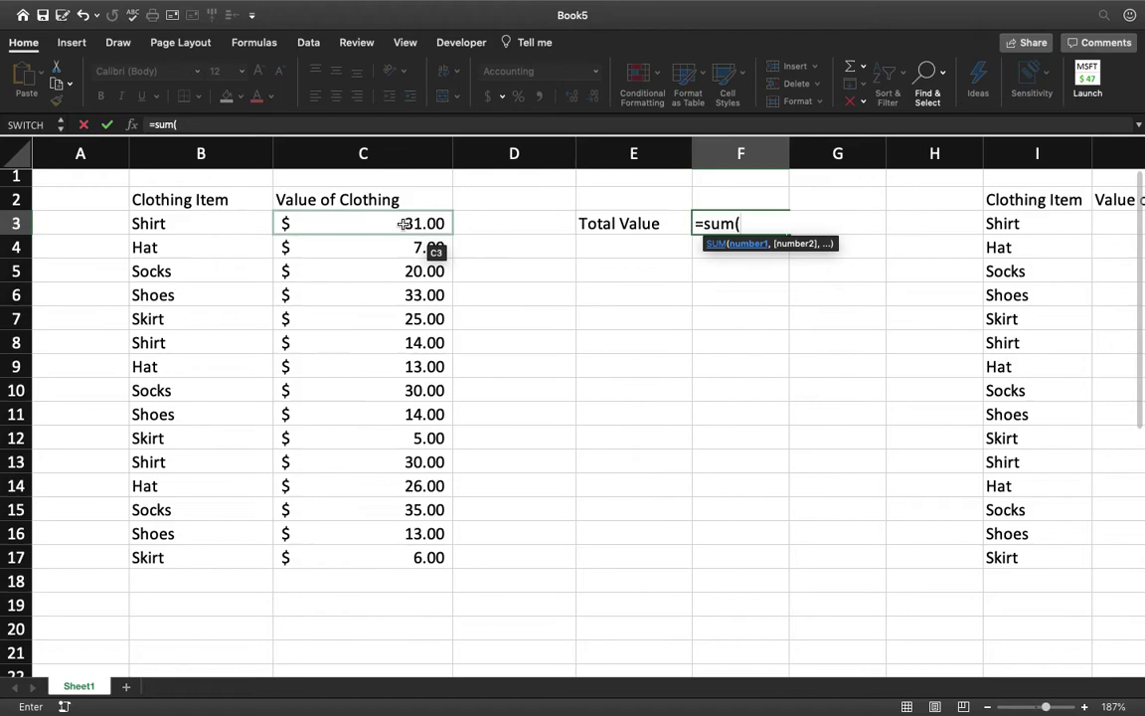
# - Rewrite the formula in F3 as a SUM of the two separate ranges C3:C17 and J3:J17 and enter it
pyautogui.press('BackSpace')
pyautogui.press('BackSpace')
pyautogui.press('BackSpace')
pyautogui.press('BackSpace')
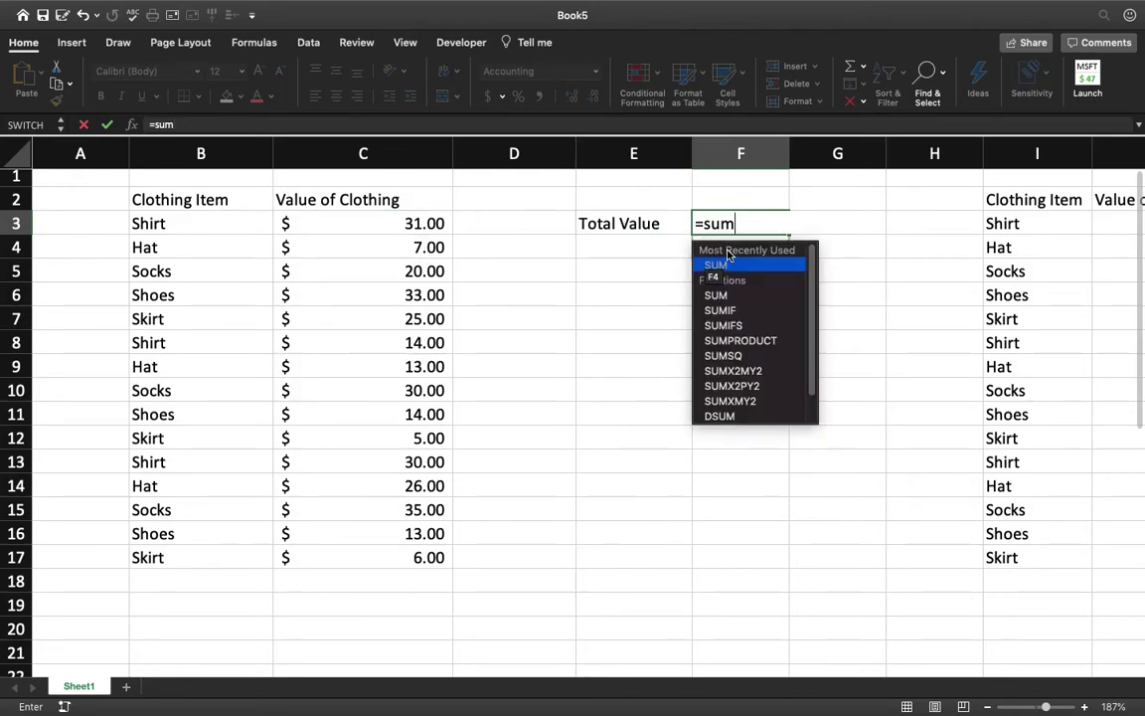
pyautogui.write('Sum(')
pyautogui.moveTo(370, 226); pyautogui.dragTo(369, 549)
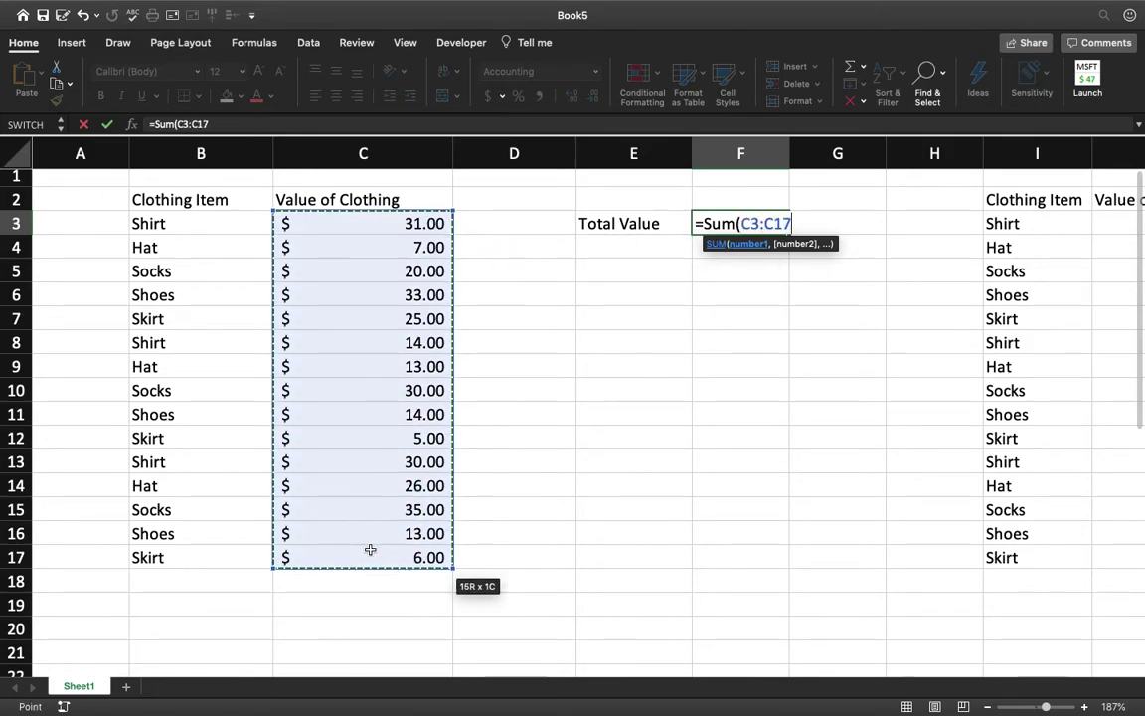
pyautogui.write(',')
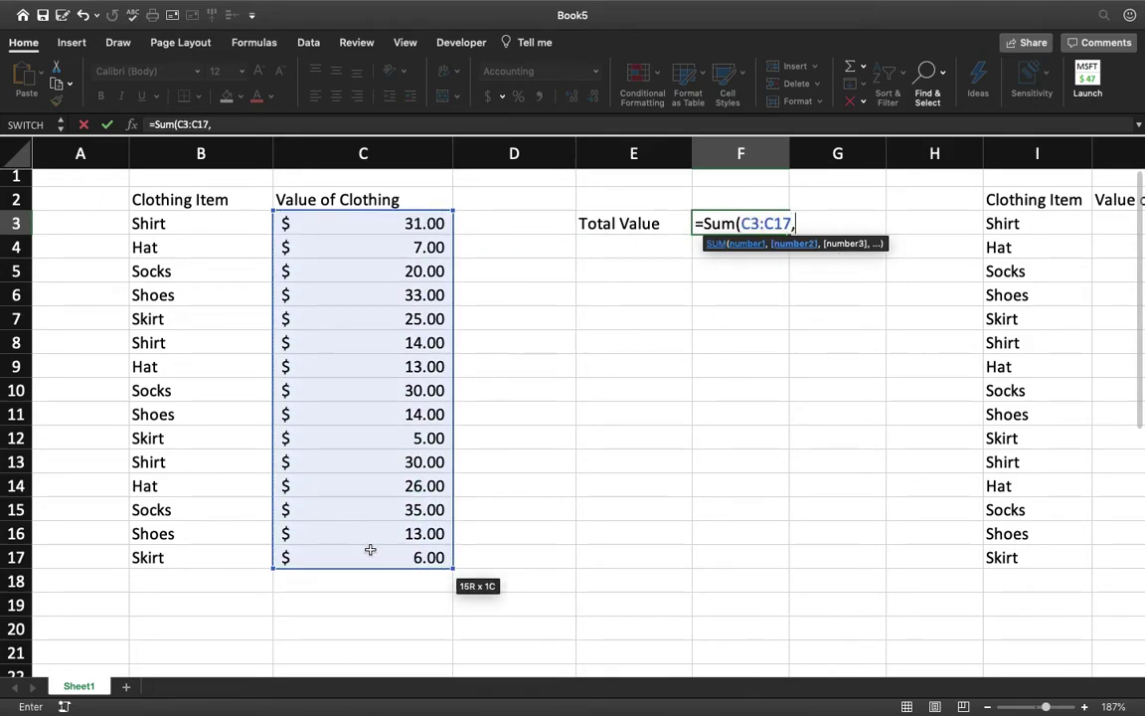
pyautogui.hscroll(3, 647, 471)
pyautogui.hscroll(5, 646, 471)
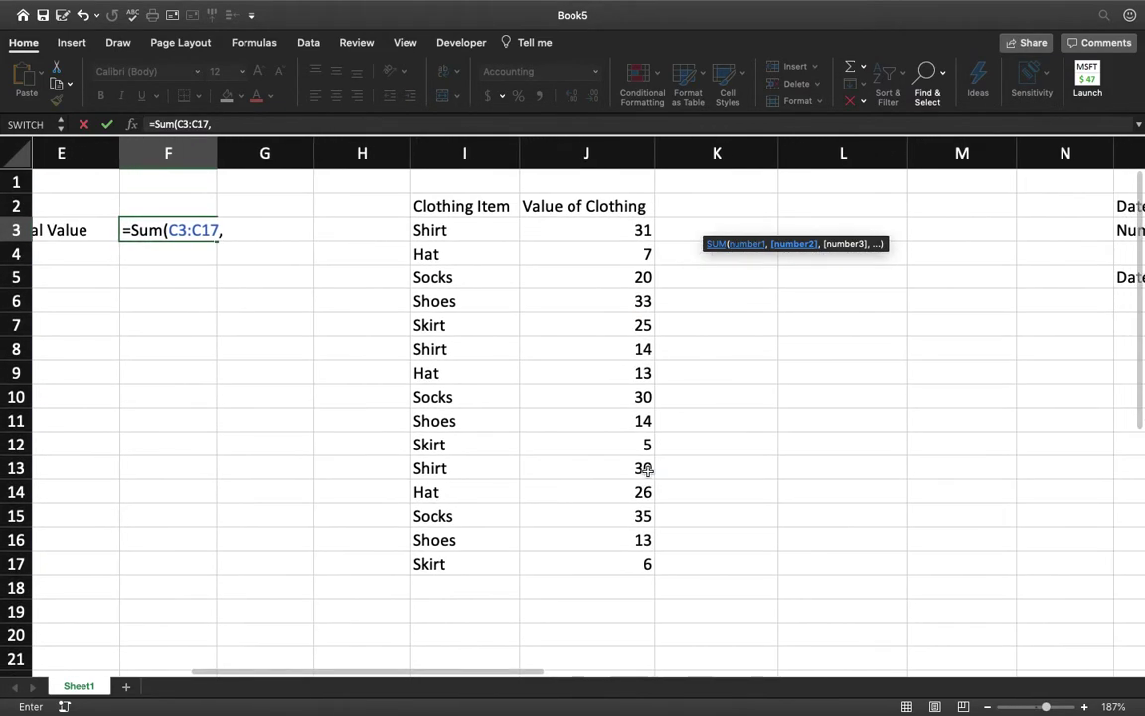
pyautogui.moveTo(575, 223); pyautogui.dragTo(559, 553)
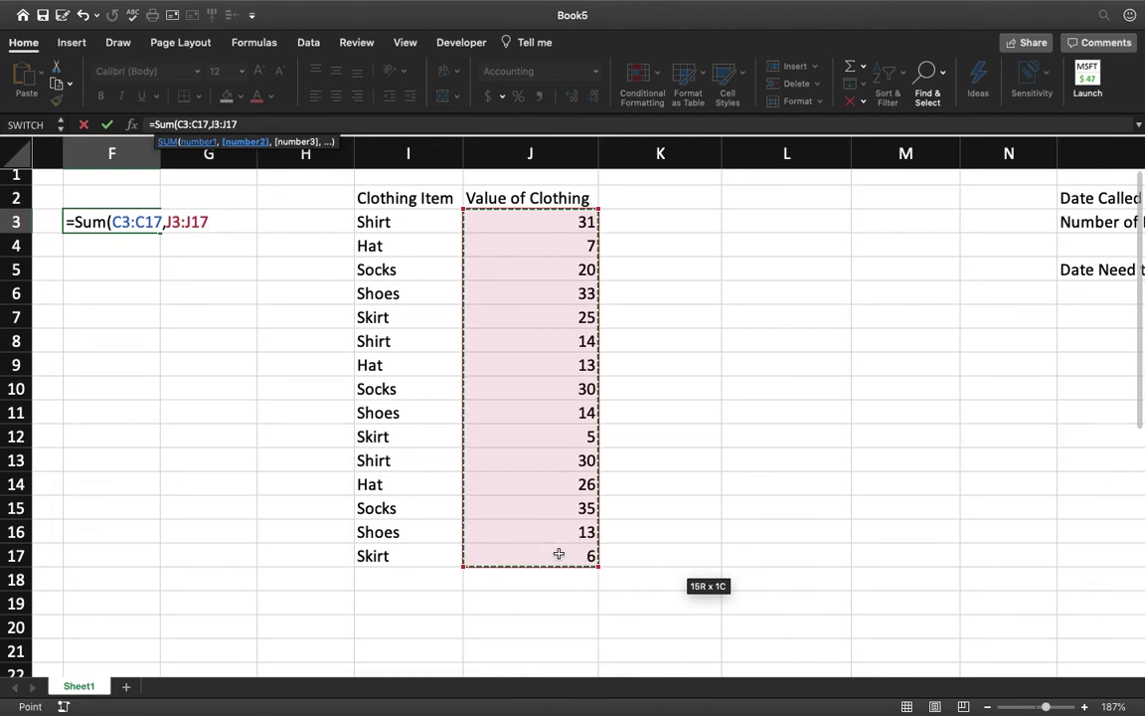
pyautogui.press('Return')
# - Compare the number formats of the first clothing values in C3 and J3 alongside the total in F3
pyautogui.hscroll(-5, 336, 460)
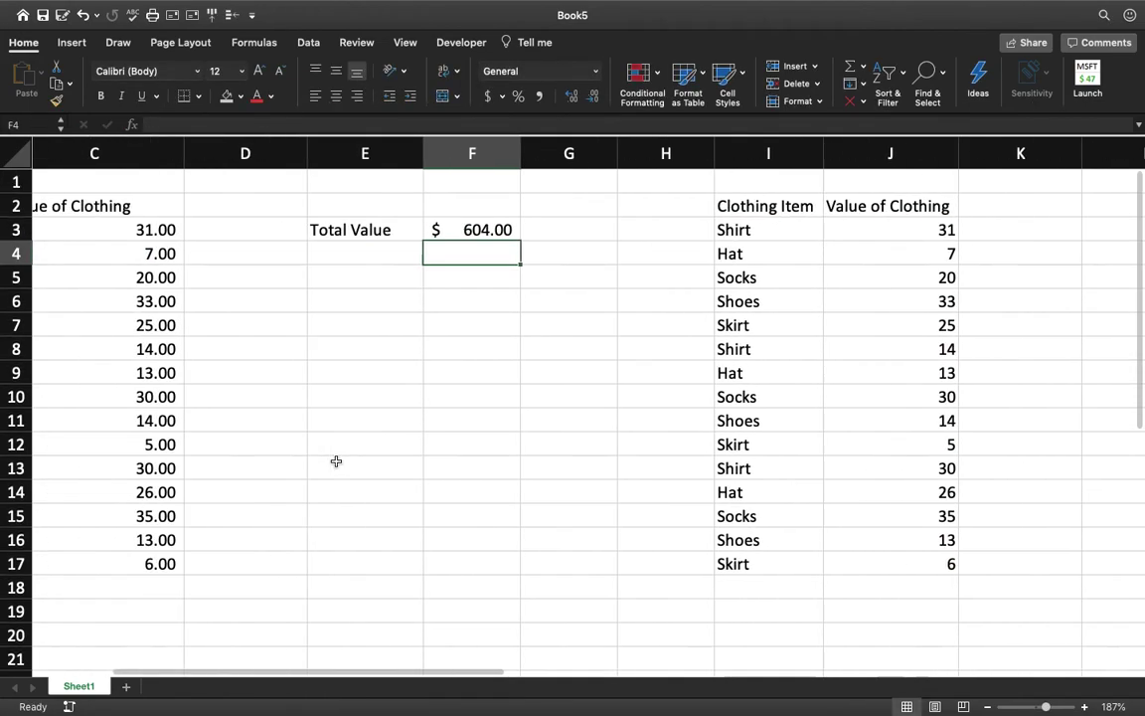
pyautogui.click(148, 223)
pyautogui.click(953, 239)
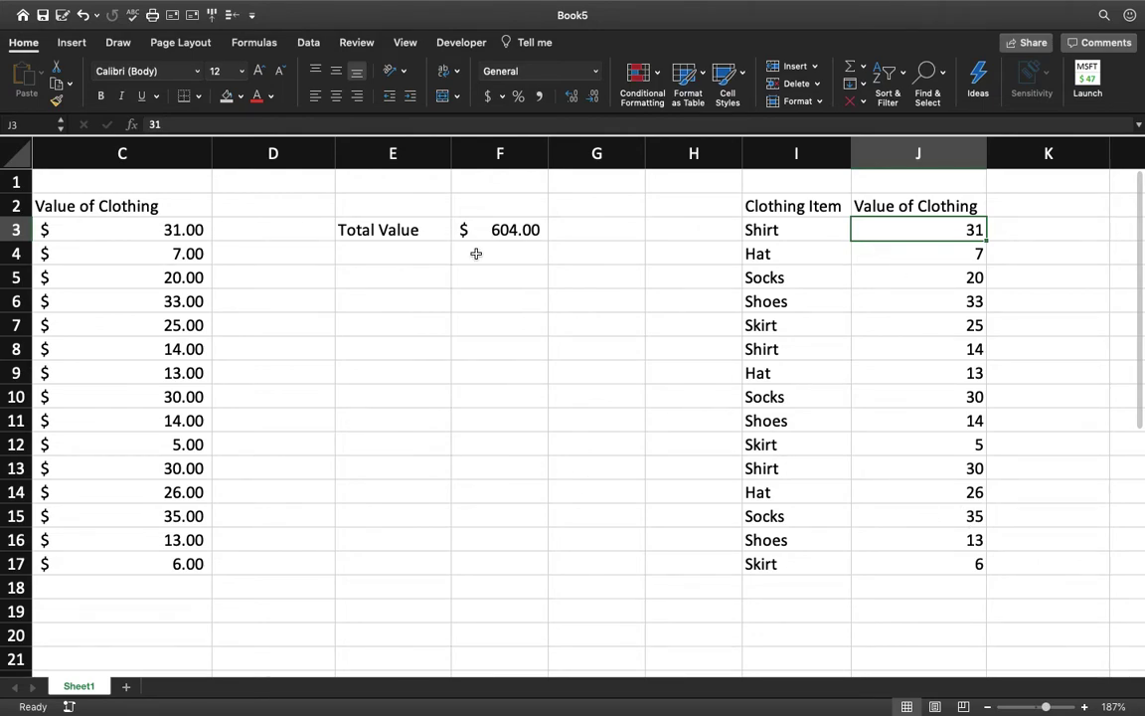
pyautogui.hscroll(-1, 475, 252)
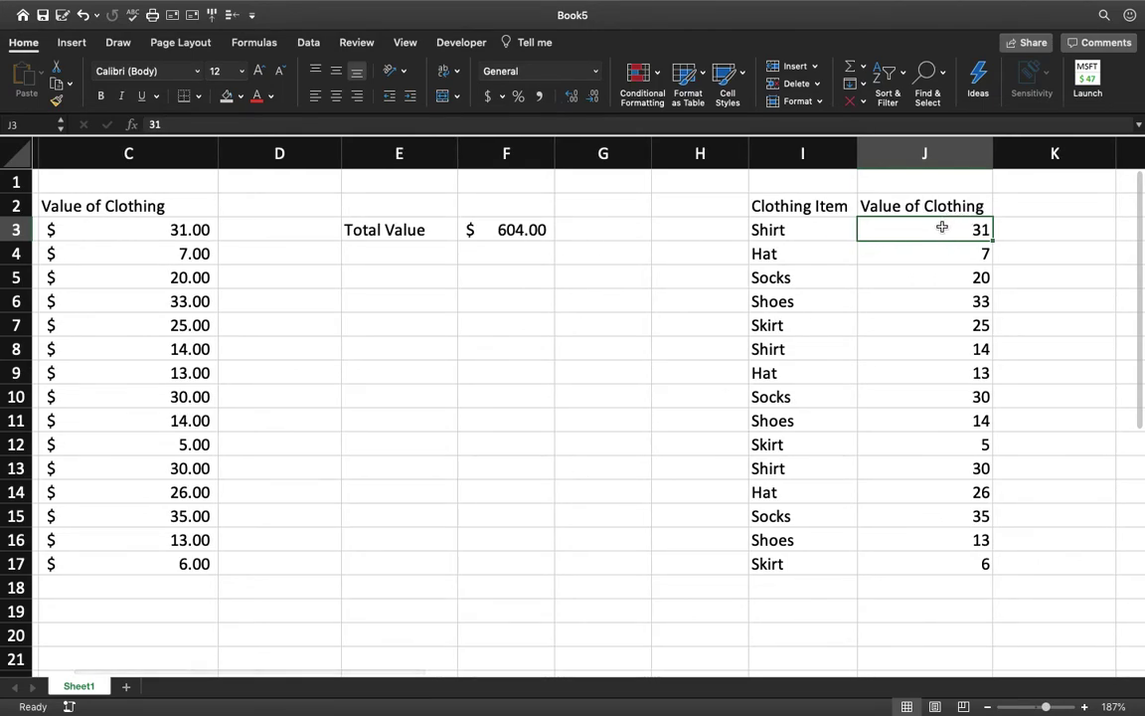
pyautogui.click(167, 228)
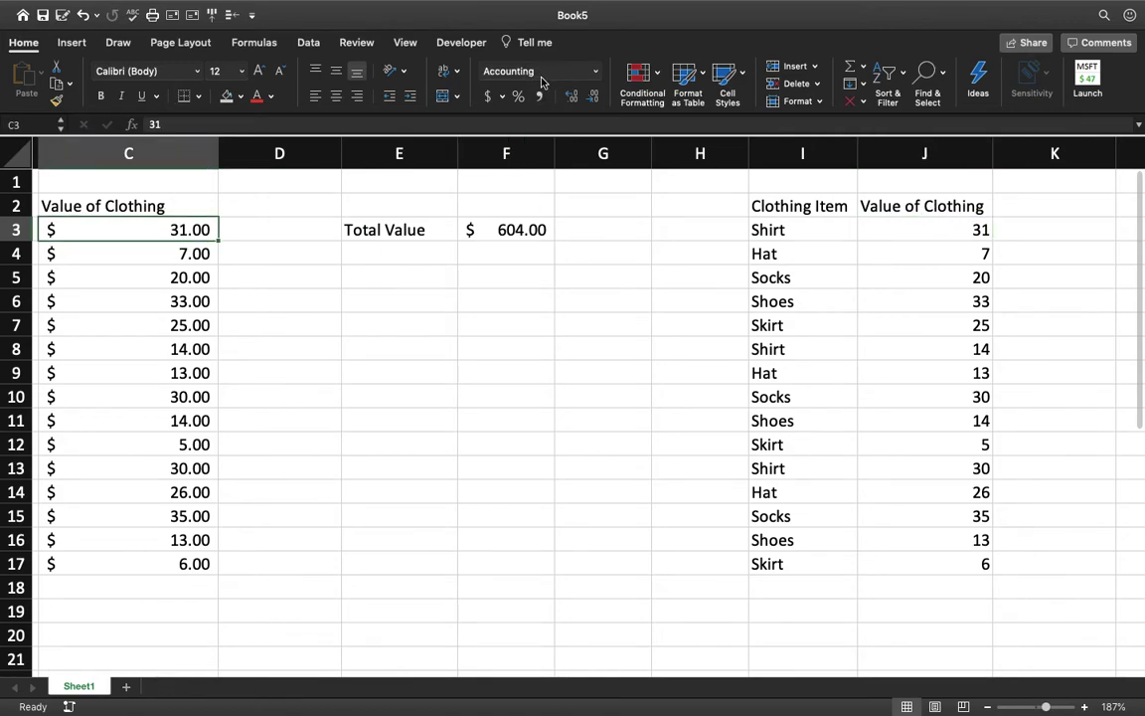
pyautogui.click(878, 229)
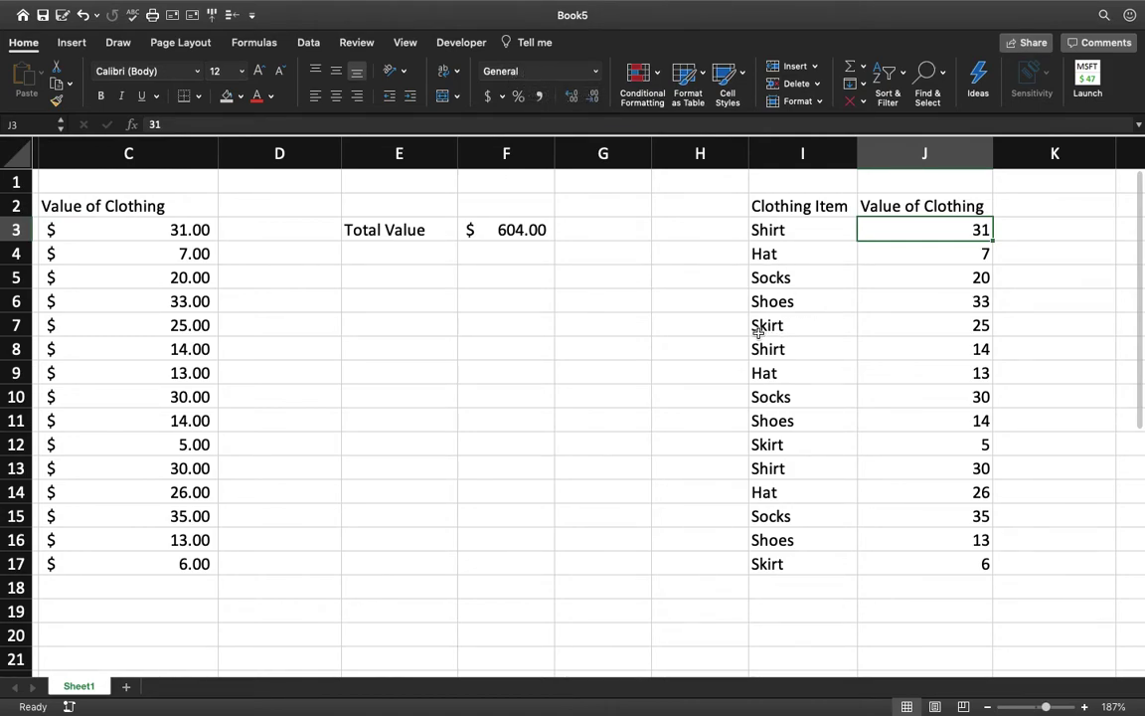
# - Examine the call center date in P2, the number of days in P3 and the call-back date row 5
pyautogui.hscroll(-5, 761, 327)
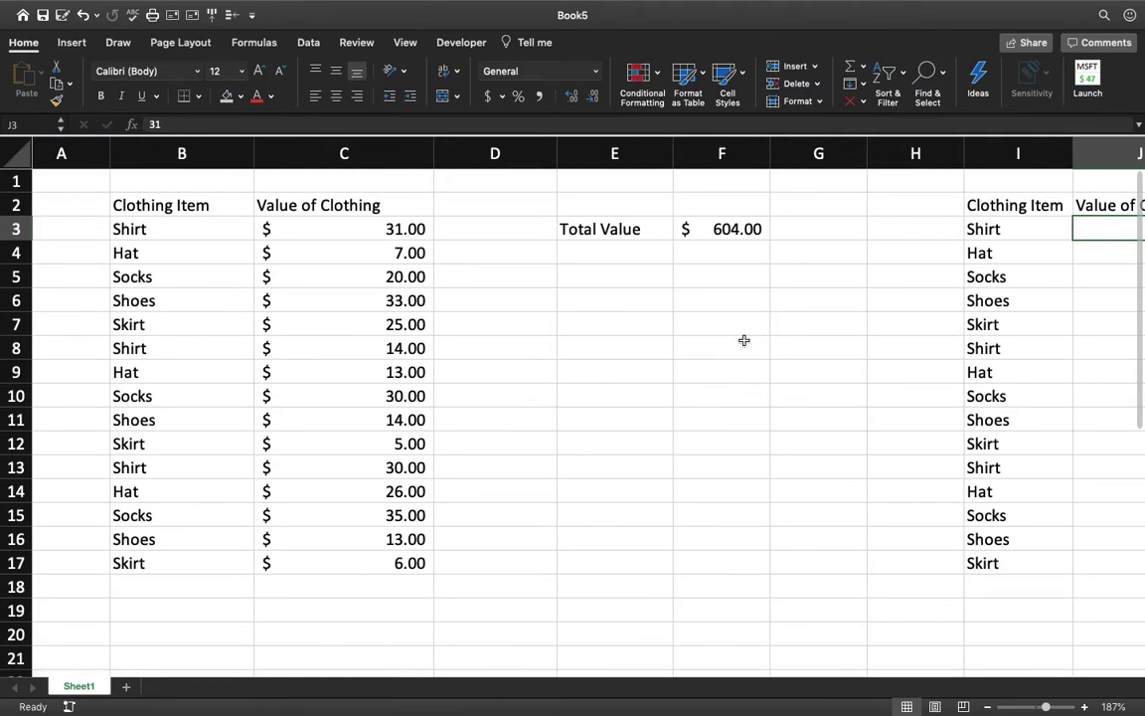
pyautogui.hscroll(10, 743, 340)
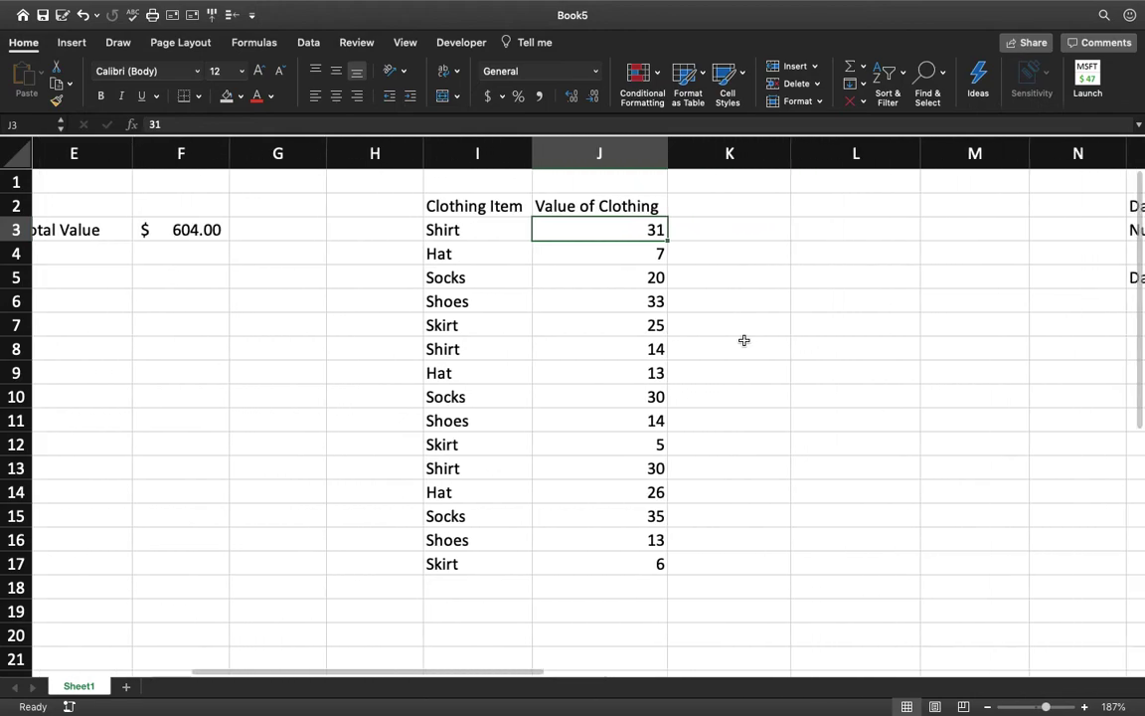
pyautogui.hscroll(6, 744, 340)
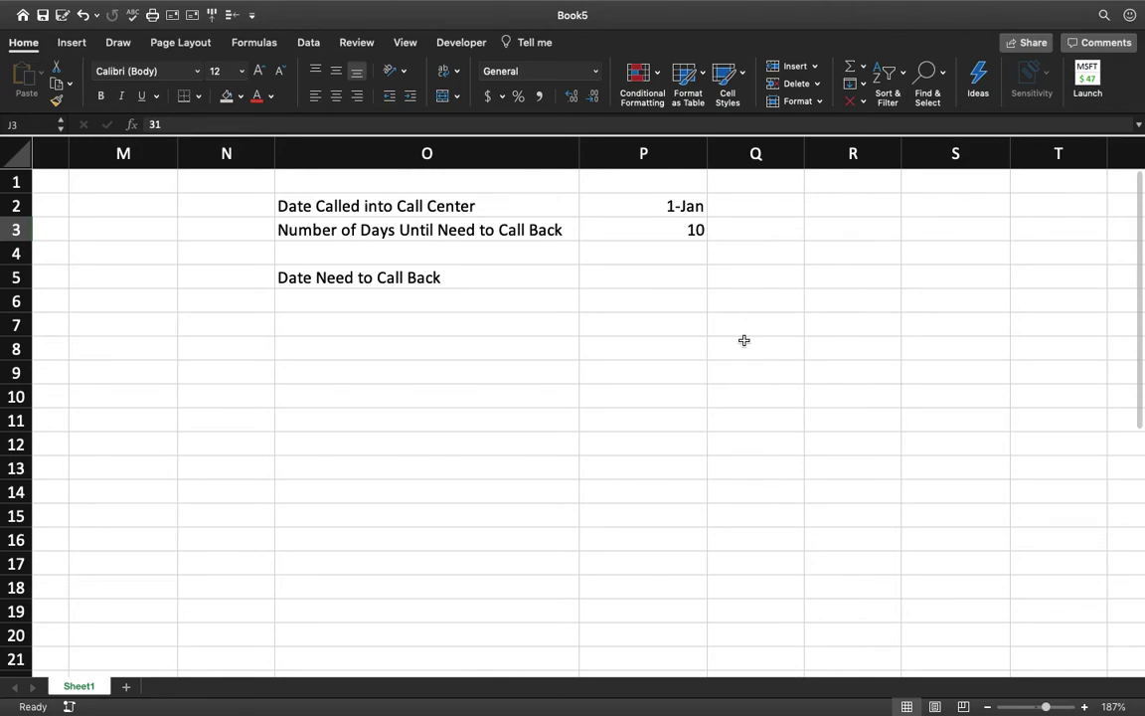
pyautogui.click(667, 206)
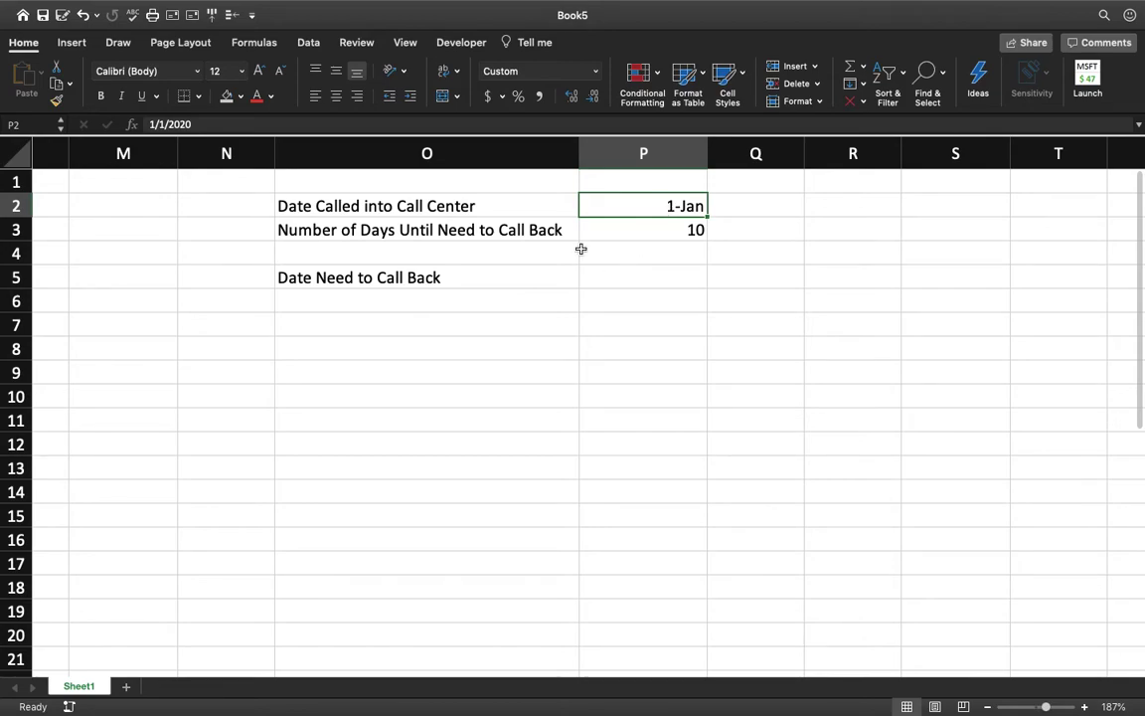
pyautogui.click(659, 236)
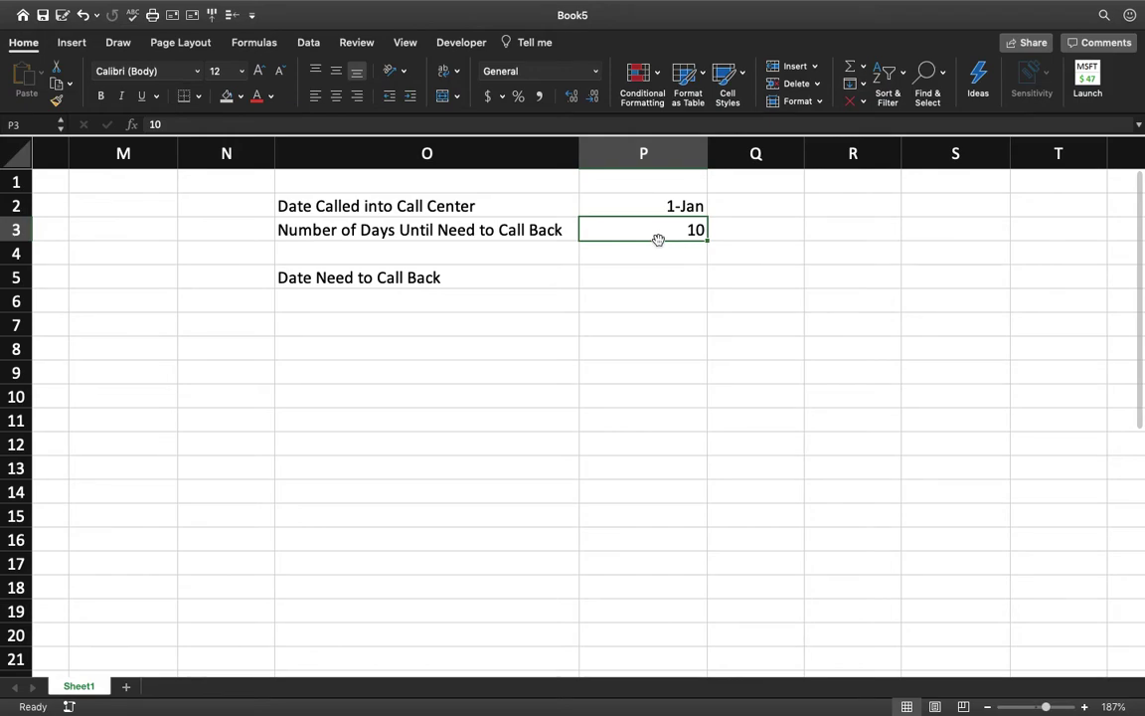
pyautogui.click(630, 279)
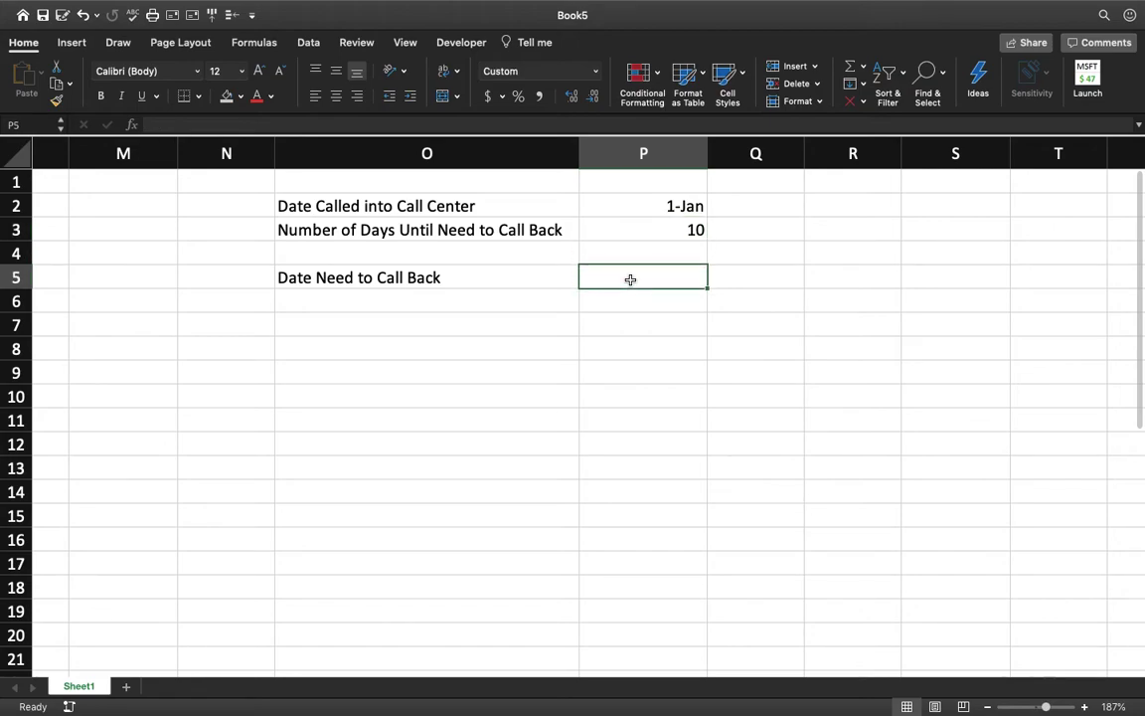
pyautogui.press('Left')
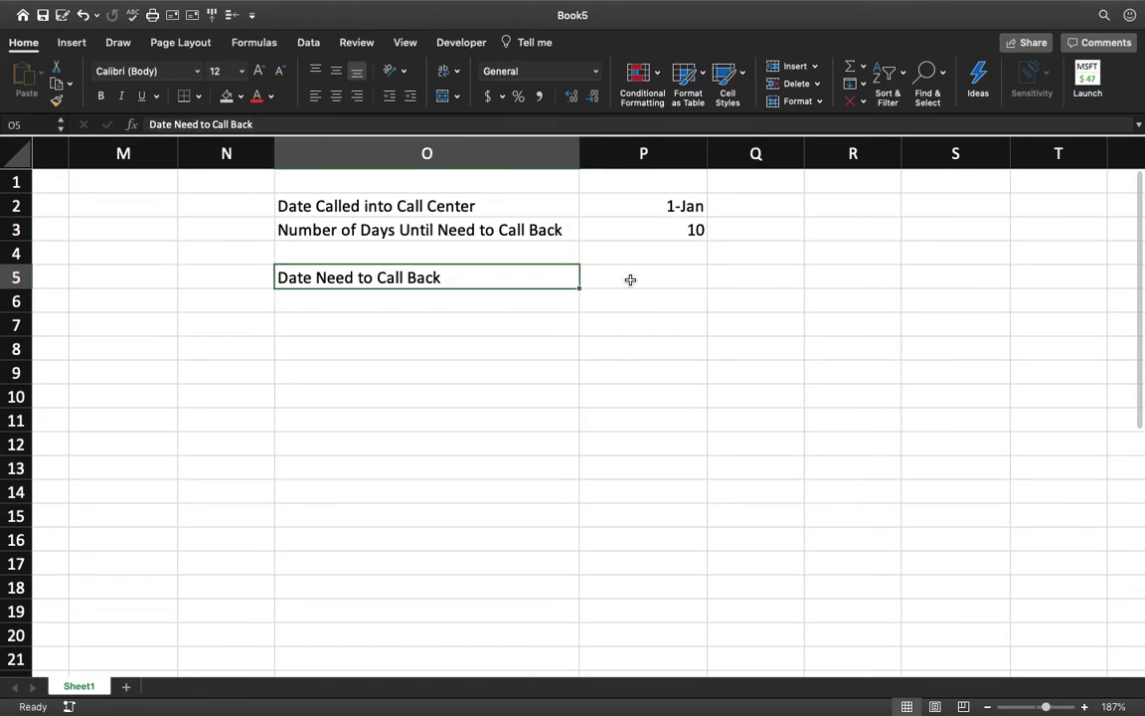
pyautogui.click(630, 279)
pyautogui.press('Left')
# - Calculate the call-back date in P5 with a SUM formula over P2:P3
pyautogui.click(630, 279)
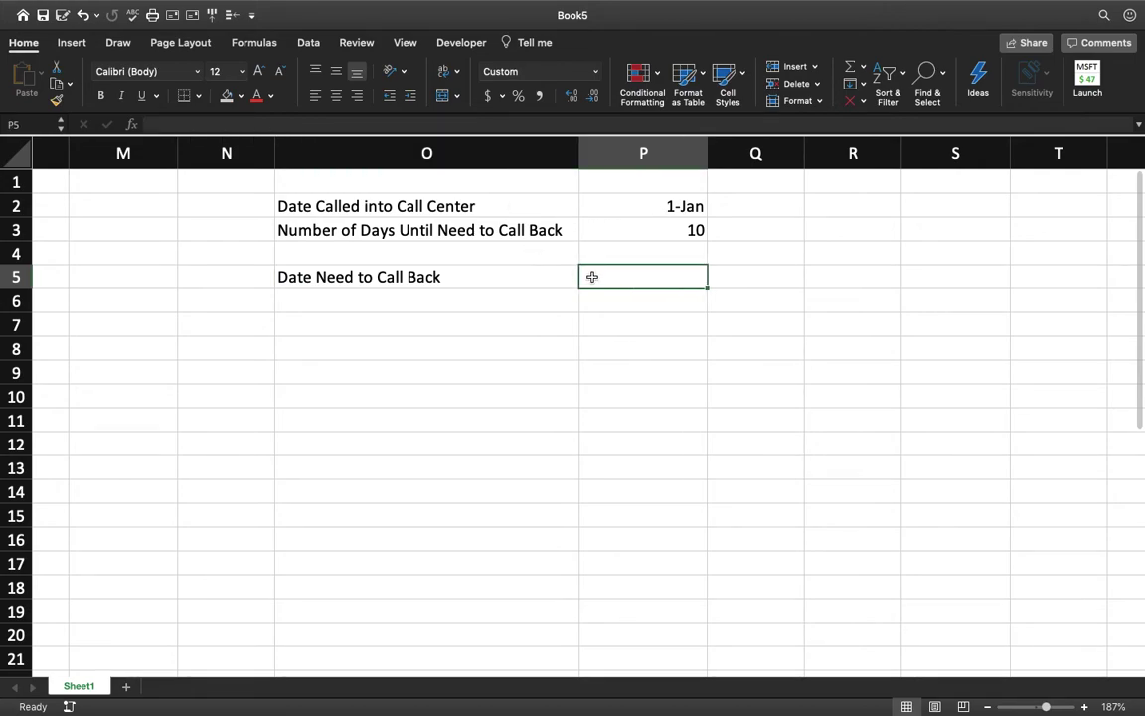
pyautogui.write('=')
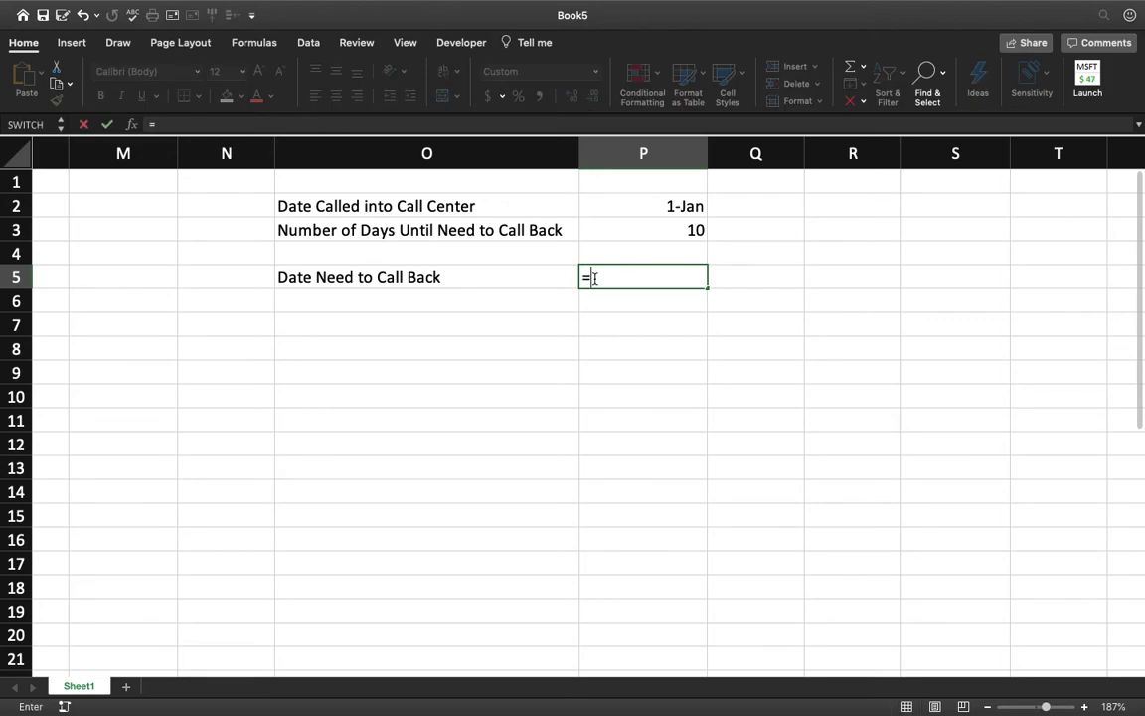
pyautogui.write('Sum(')
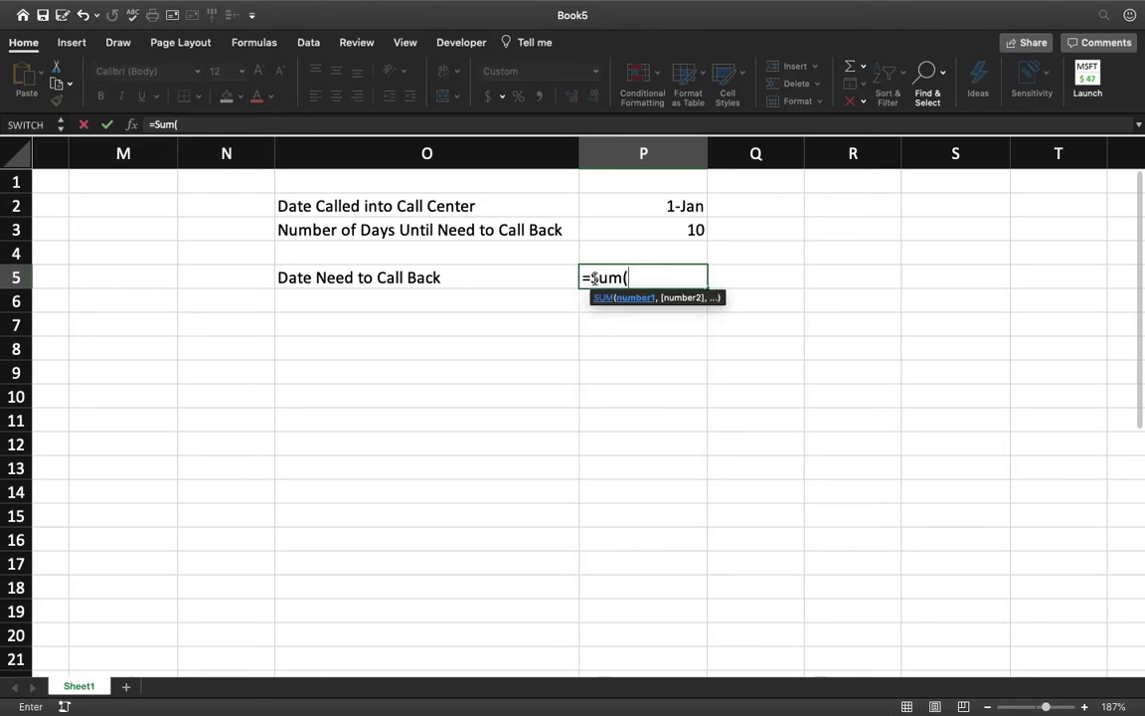
pyautogui.moveTo(640, 209); pyautogui.dragTo(640, 228)
pyautogui.write(')')
pyautogui.press('Return')
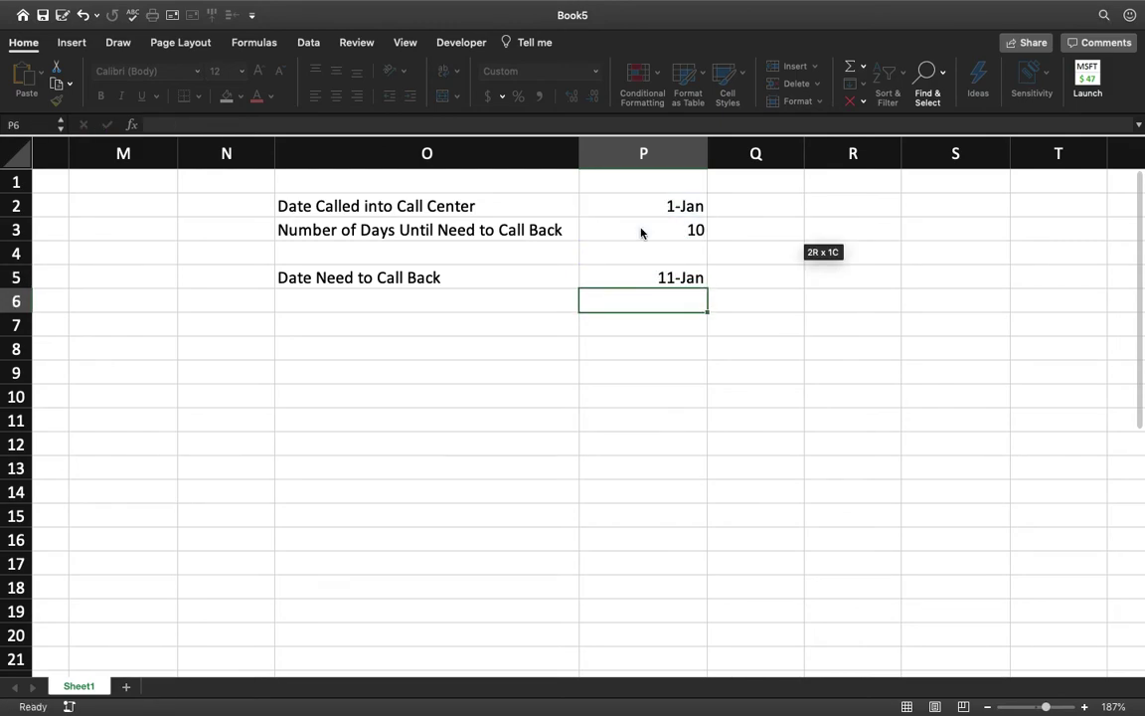
# - Replace the call-back date formula in P5 with the direct addition =P2+P3
pyautogui.click(661, 279)
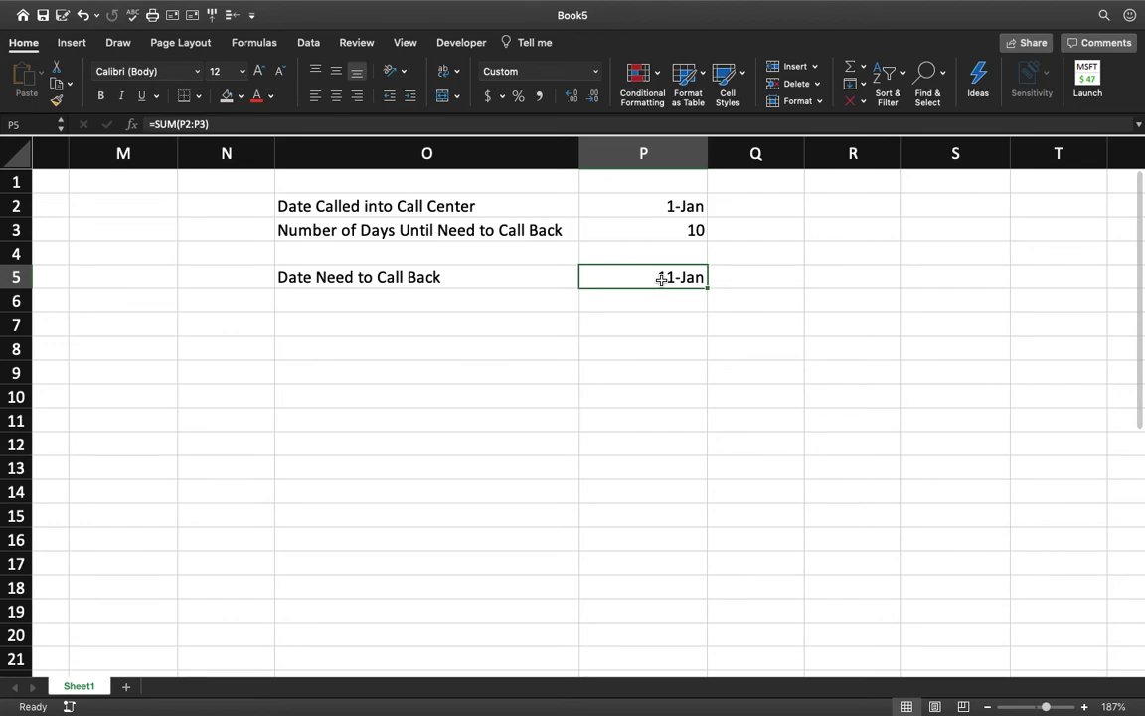
pyautogui.write('=')
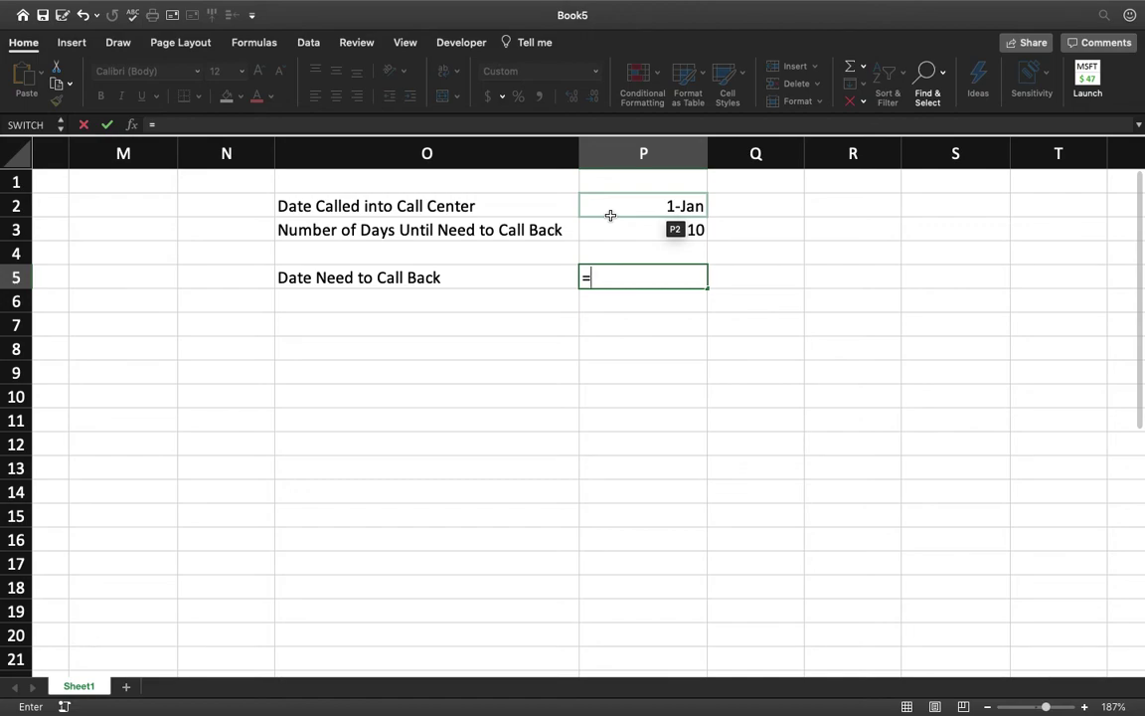
pyautogui.click(610, 213)
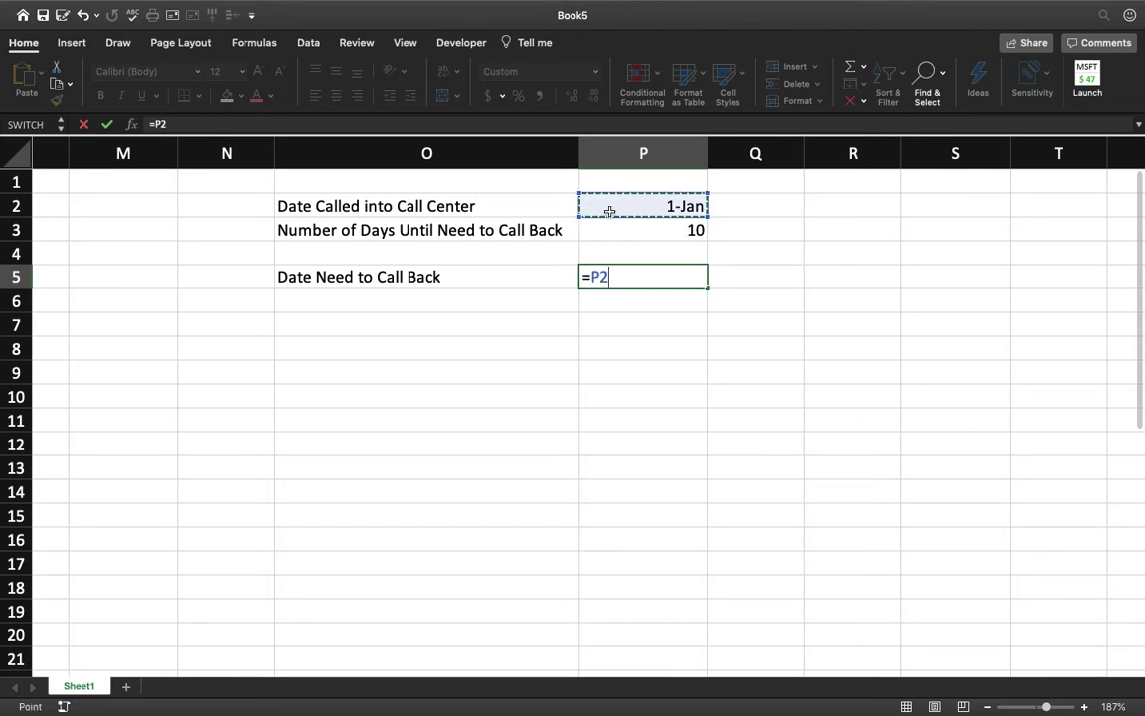
pyautogui.write('+')
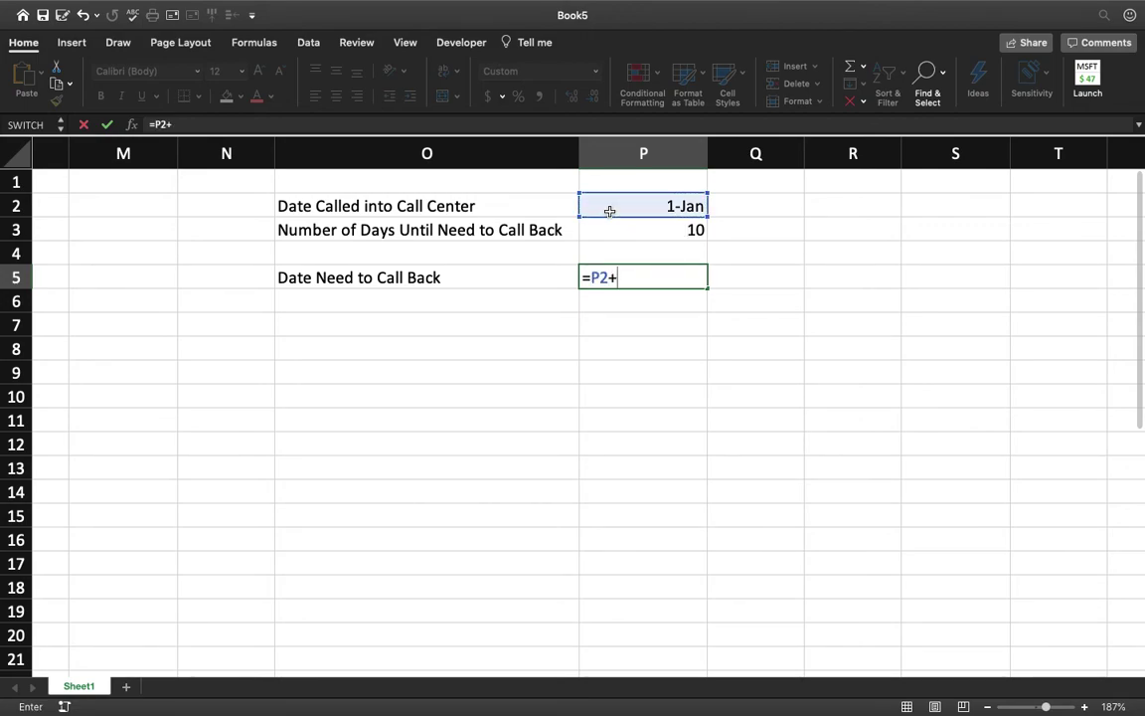
pyautogui.click(606, 229)
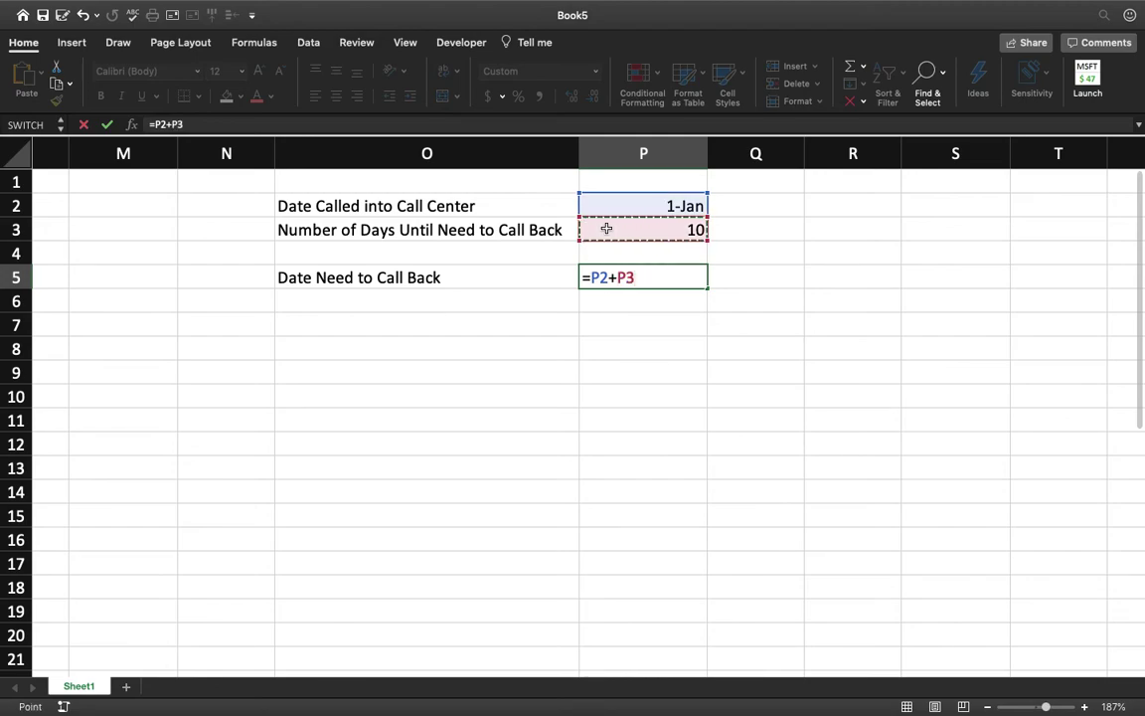
pyautogui.press('Return')
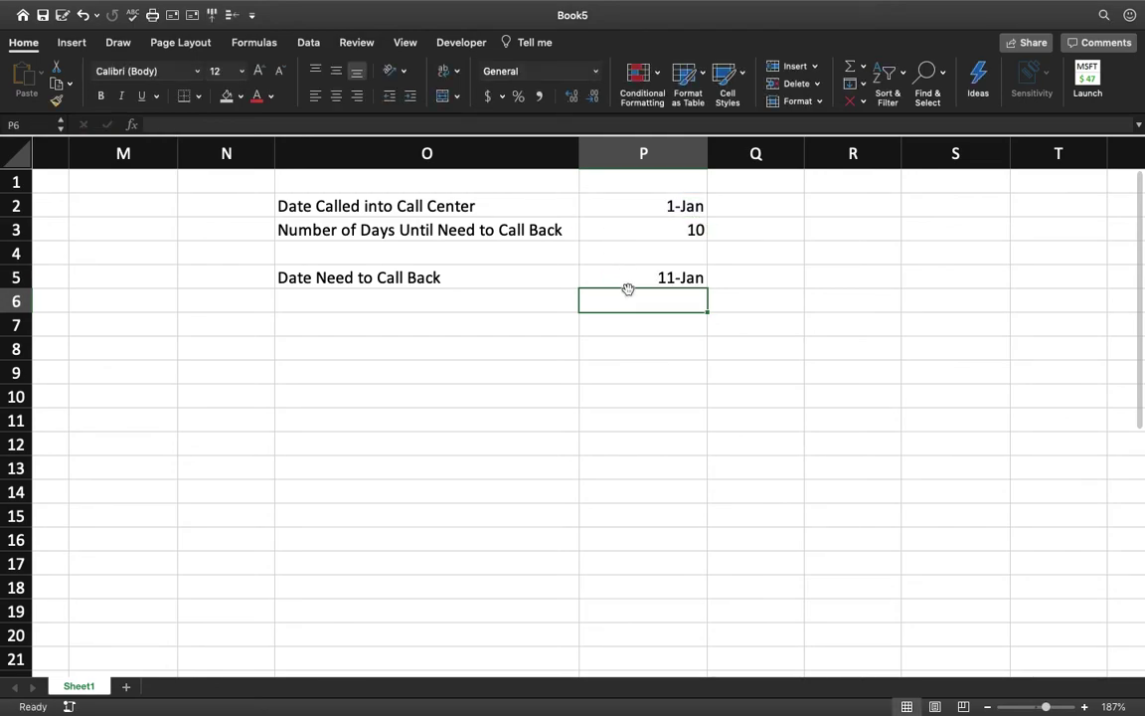
pyautogui.click(627, 282)
# - Replace the total formula in F3 with =C3+C4+C5, enter it, and clear the cell
pyautogui.hscroll(-6, 628, 283)
pyautogui.hscroll(-6, 627, 282)
pyautogui.click(741, 231)
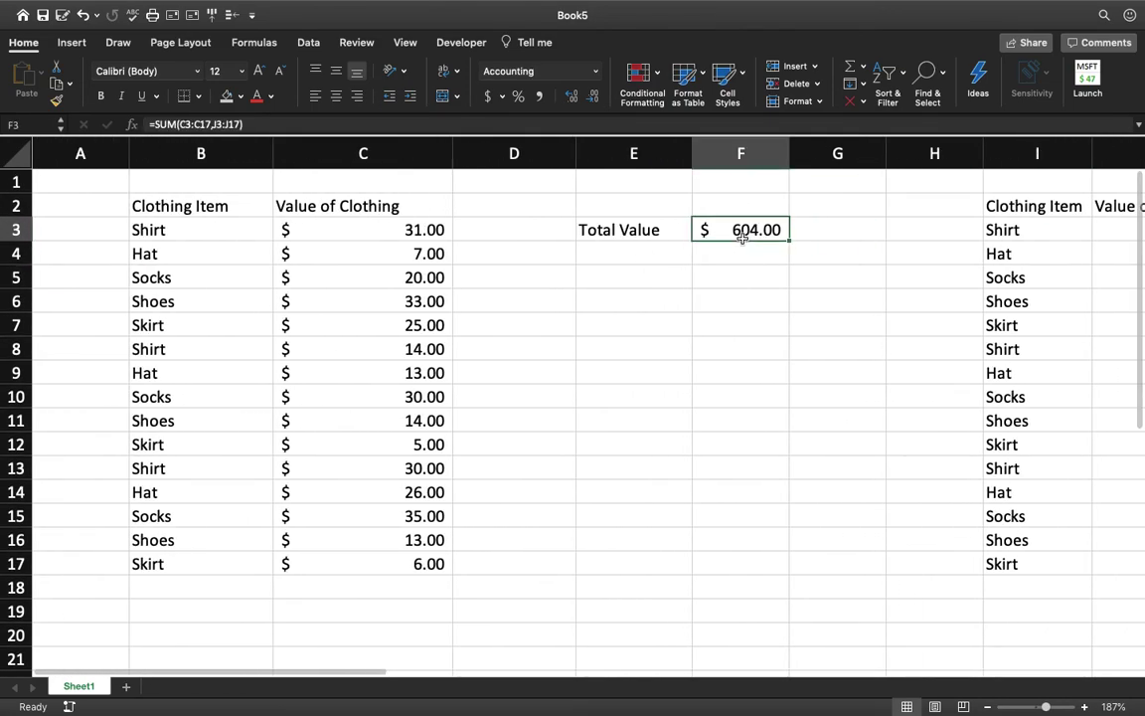
pyautogui.write('=')
pyautogui.click(412, 232)
pyautogui.write('+')
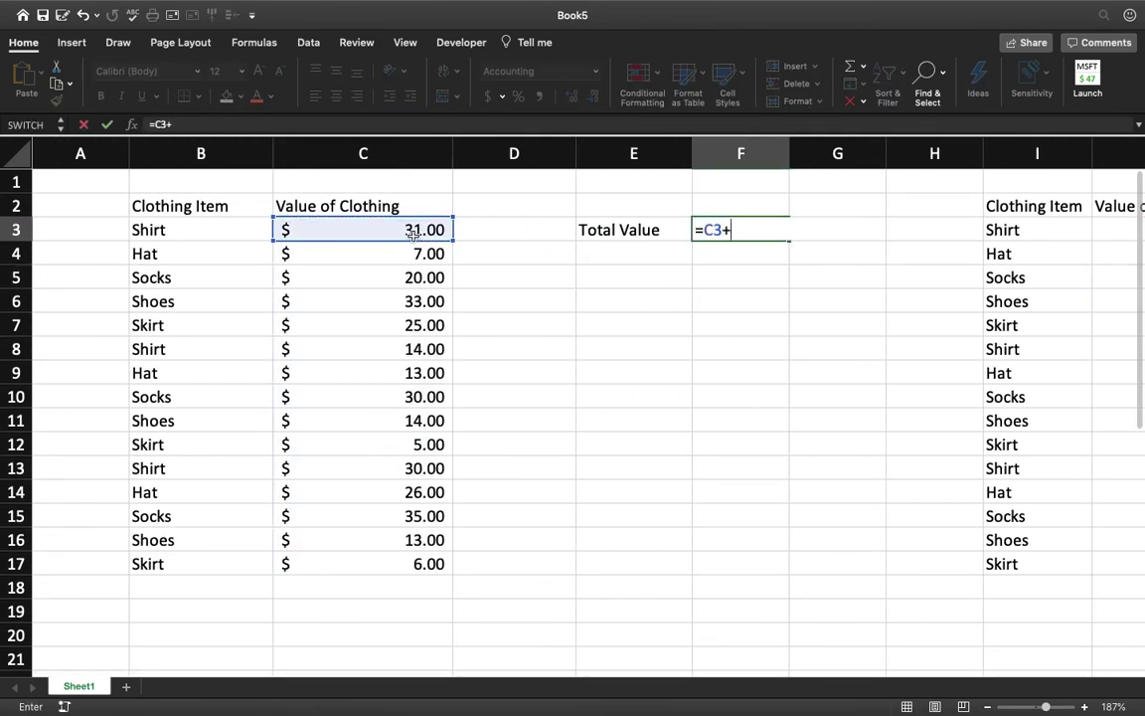
pyautogui.click(410, 251)
pyautogui.write('+')
pyautogui.click(410, 274)
pyautogui.write('+')
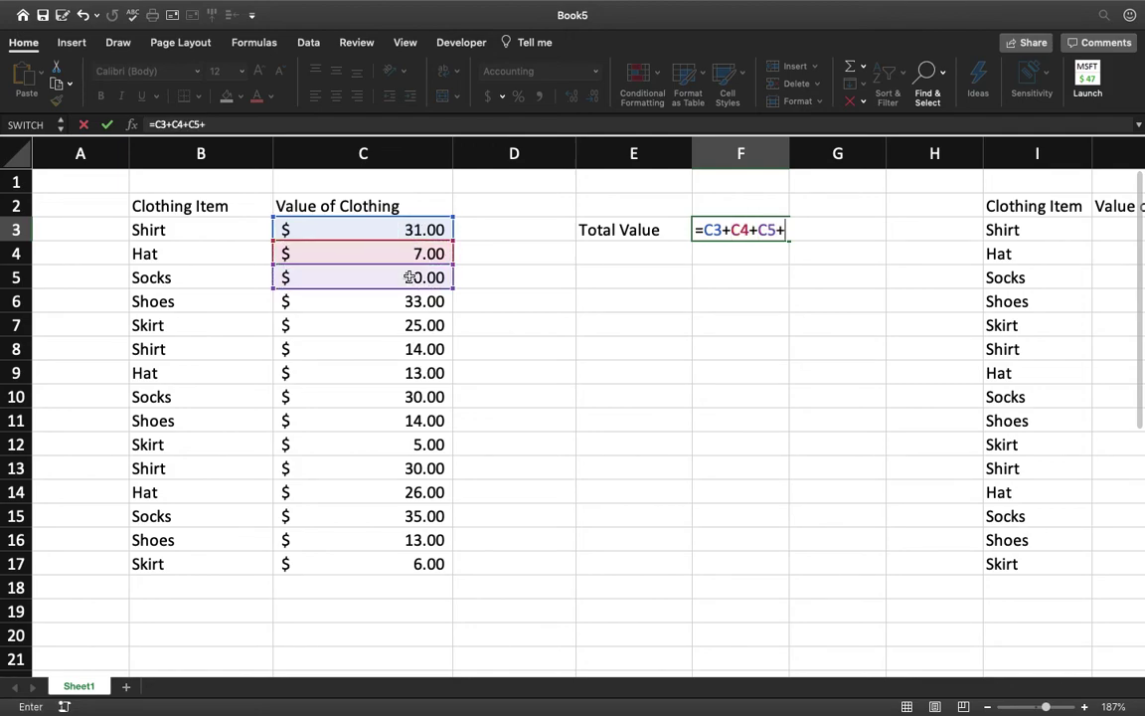
pyautogui.press('Return')
pyautogui.click(730, 233)
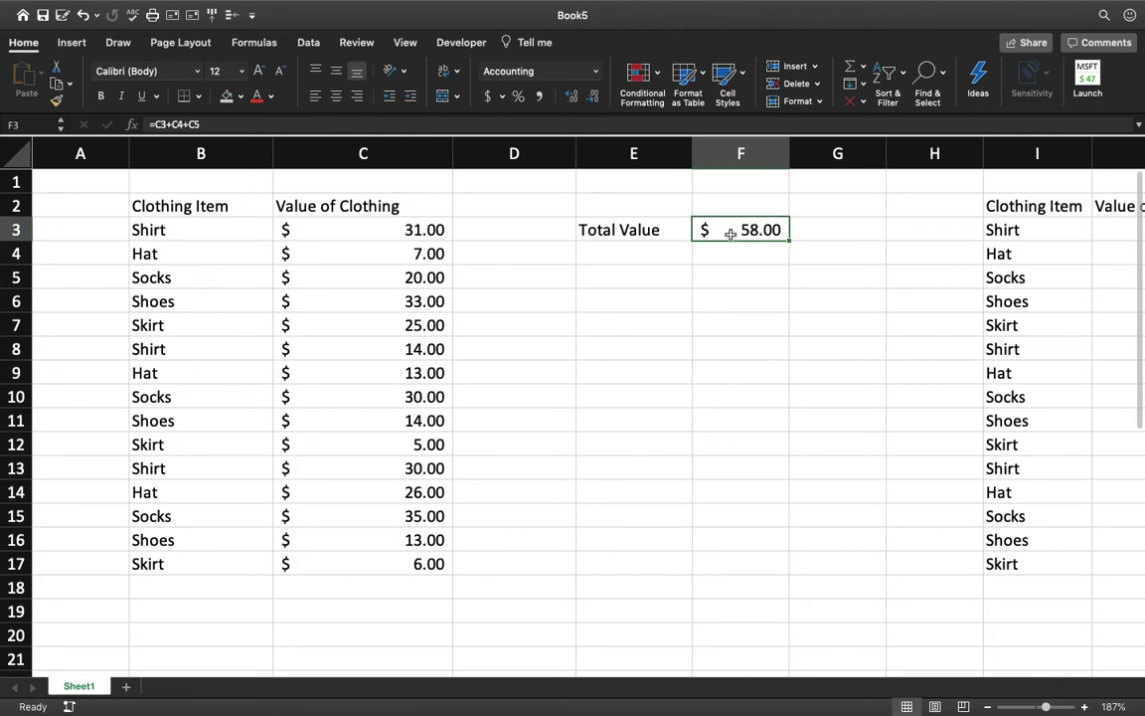
pyautogui.press('Delete')
# - Start a SUM formula in F3 that joins C3 and C4 with a plus sign
pyautogui.write('=')
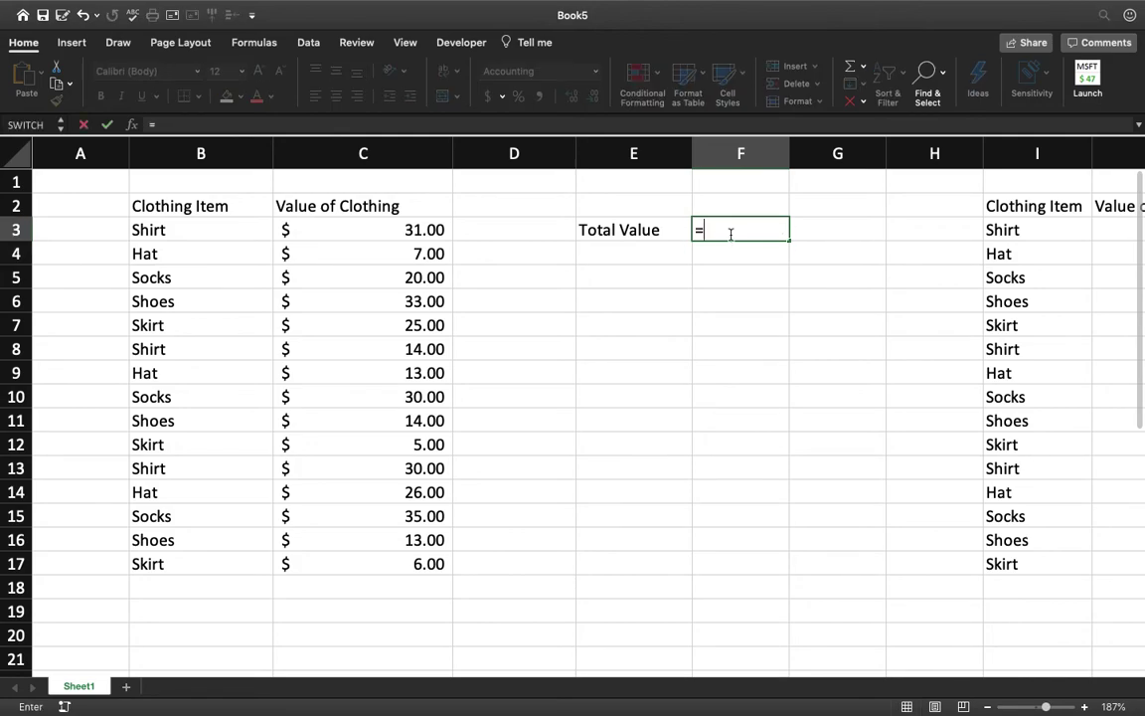
pyautogui.write('Sum(')
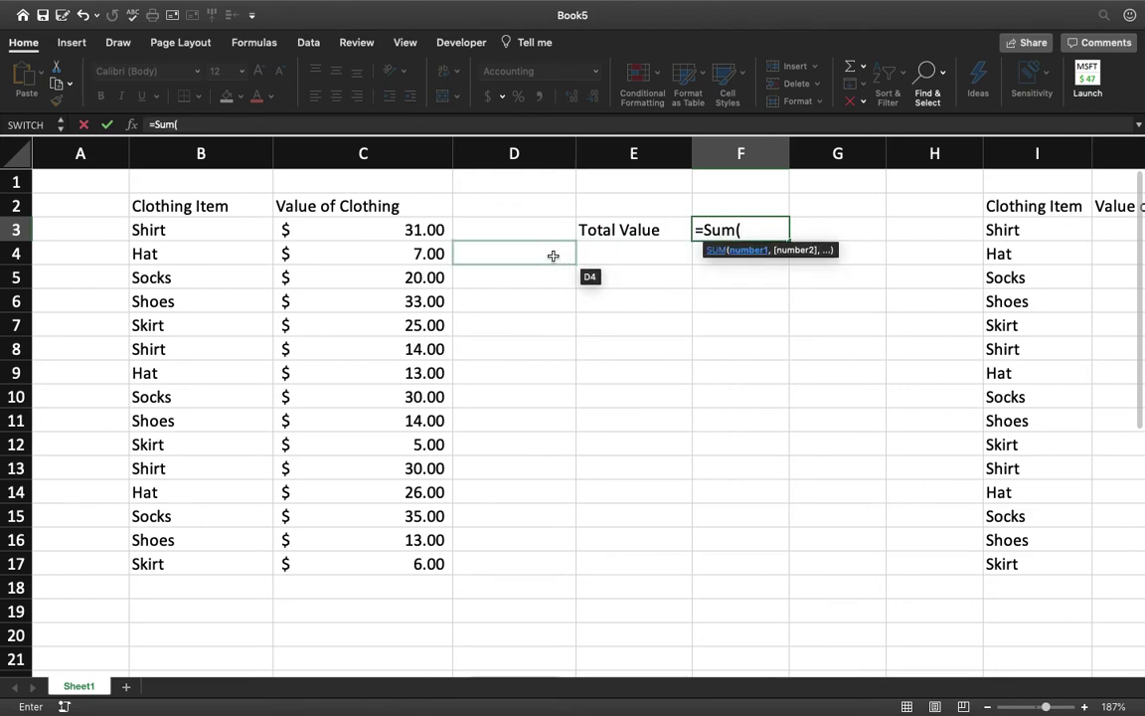
pyautogui.click(425, 230)
pyautogui.write('+')
pyautogui.click(432, 253)
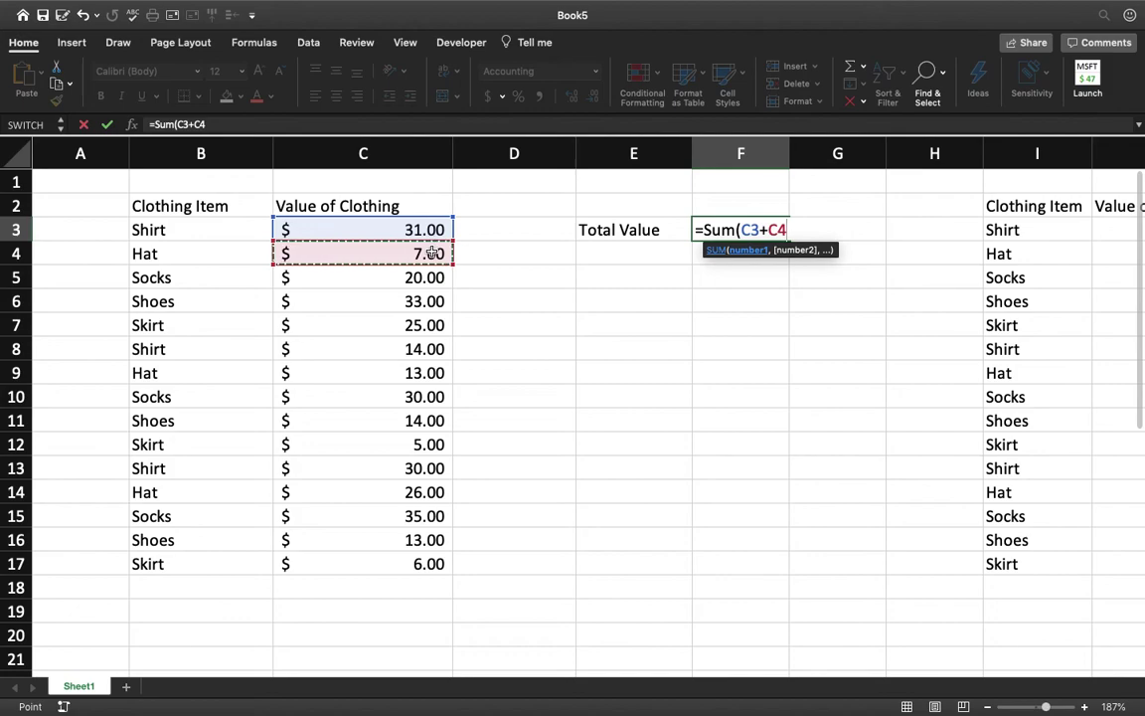
# - Erase the unfinished SUM entry of C3+C4 from F3 and leave the cell empty
pyautogui.press('BackSpace')
pyautogui.press('BackSpace')
pyautogui.press('BackSpace')
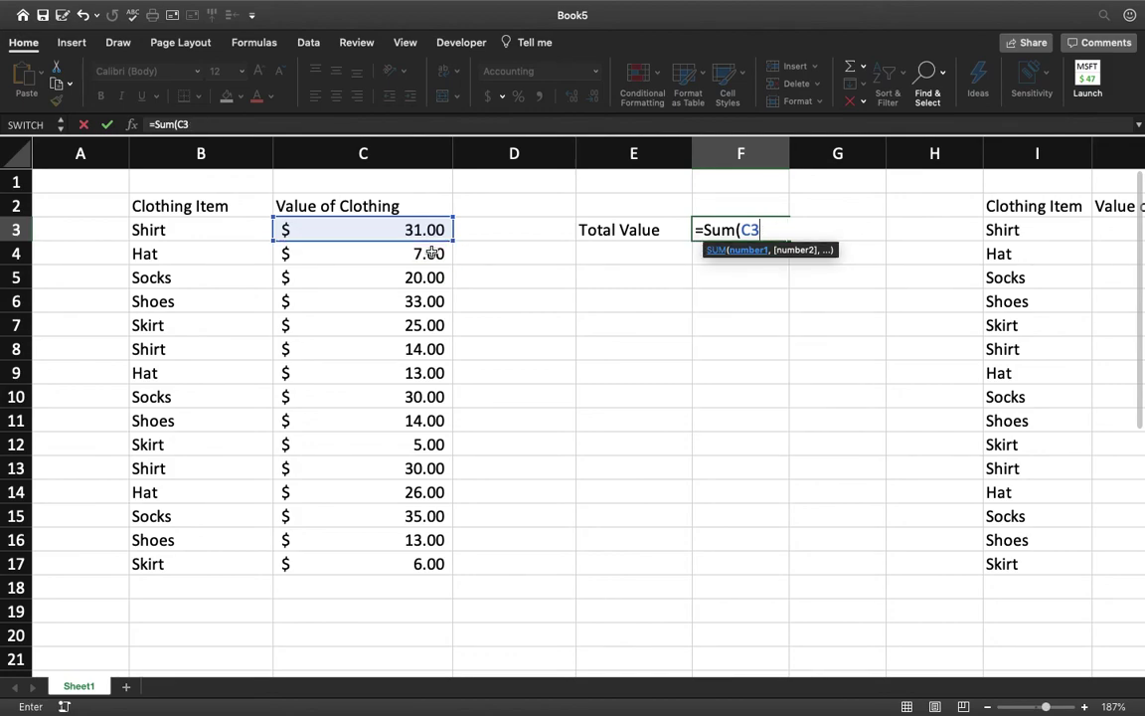
pyautogui.press('BackSpace')
pyautogui.press('BackSpace')
pyautogui.press('BackSpace')
pyautogui.press('BackSpace')
pyautogui.press('BackSpace')
pyautogui.press('BackSpace')
pyautogui.press('BackSpace')
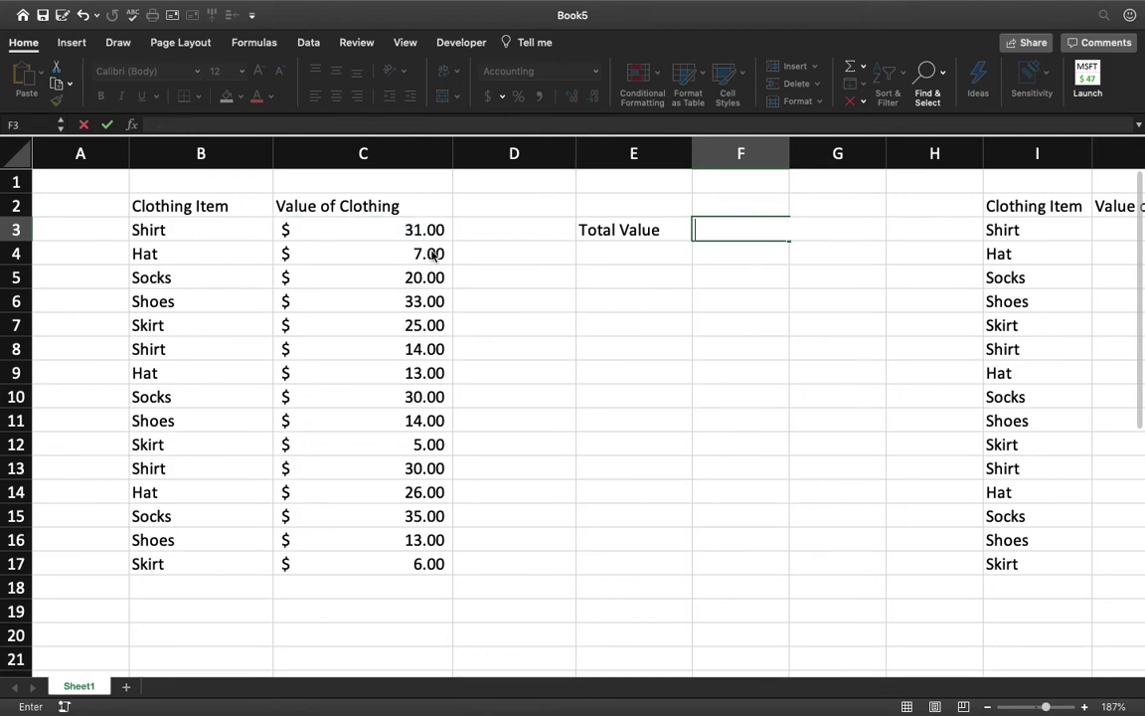
pyautogui.press('Return')
# - Start a SUM formula in F3 over C3:C17 and extend the range's end to C20
pyautogui.click(776, 233)
pyautogui.write('=')
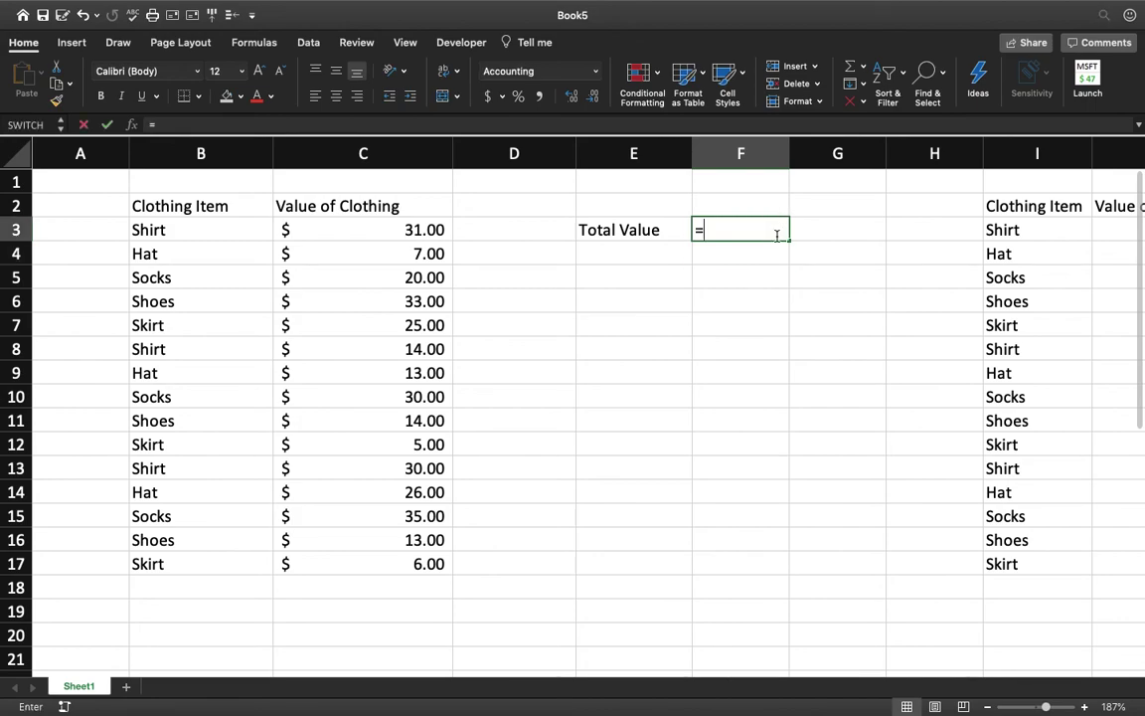
pyautogui.write('Sum(')
pyautogui.moveTo(388, 230); pyautogui.dragTo(429, 561)
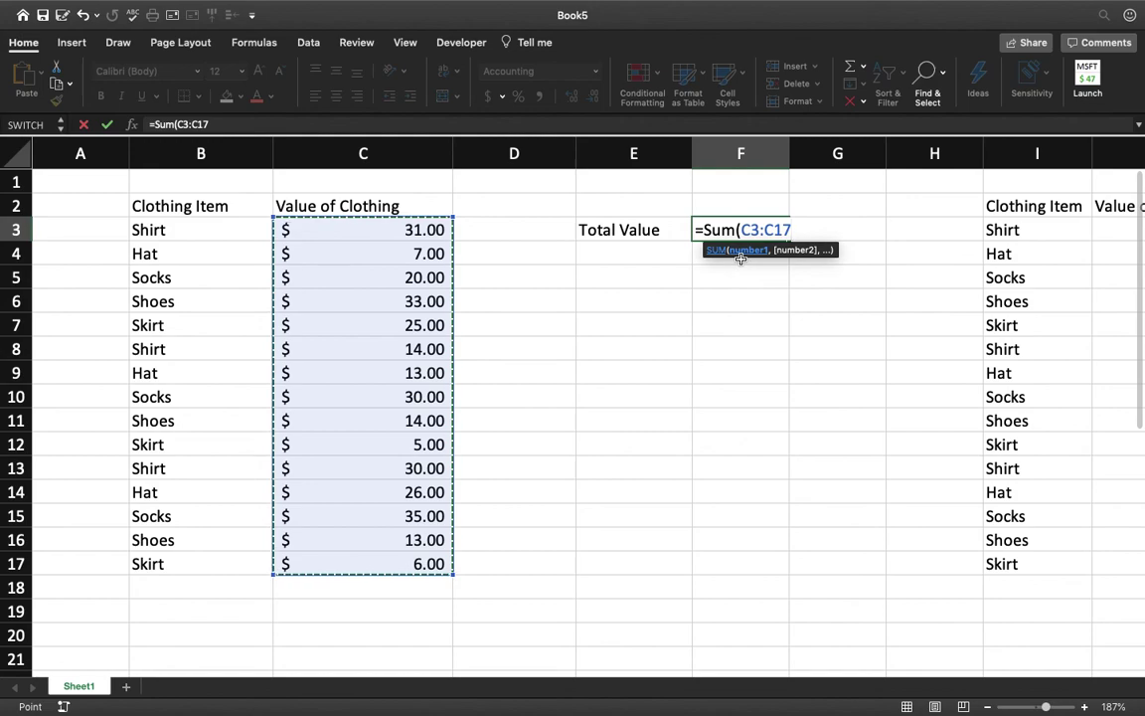
pyautogui.press('BackSpace')
pyautogui.press('BackSpace')
pyautogui.write('2-')
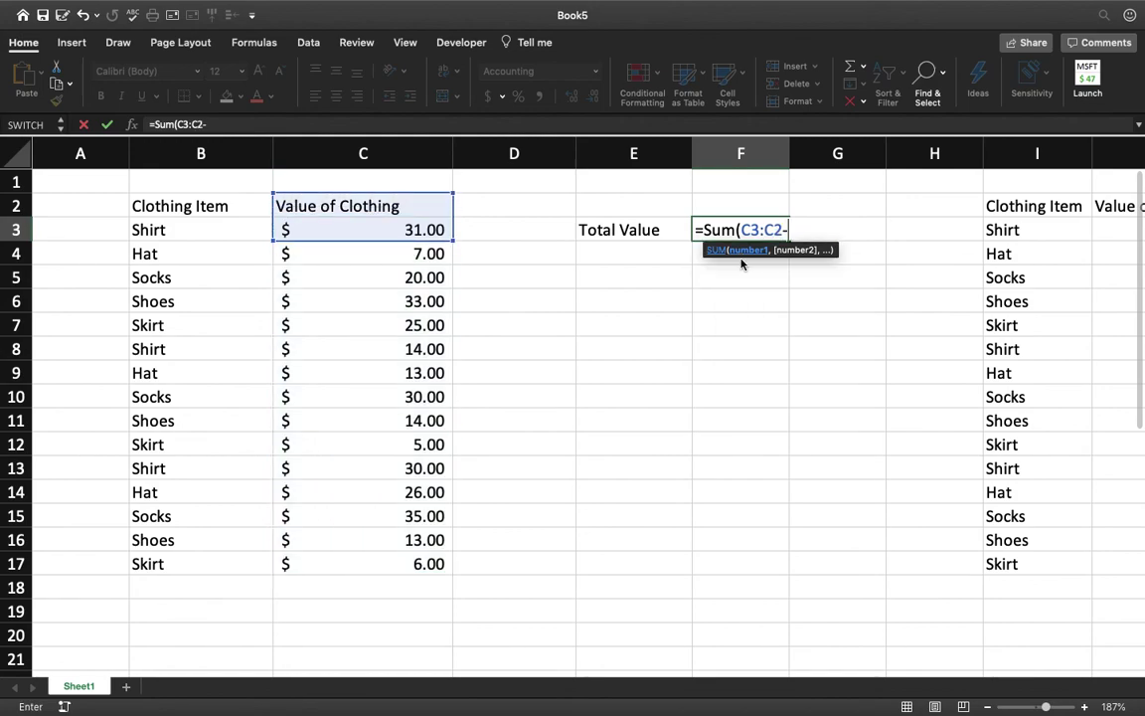
pyautogui.press('BackSpace')
pyautogui.write('0')
pyautogui.scroll(-1, 568, 439)
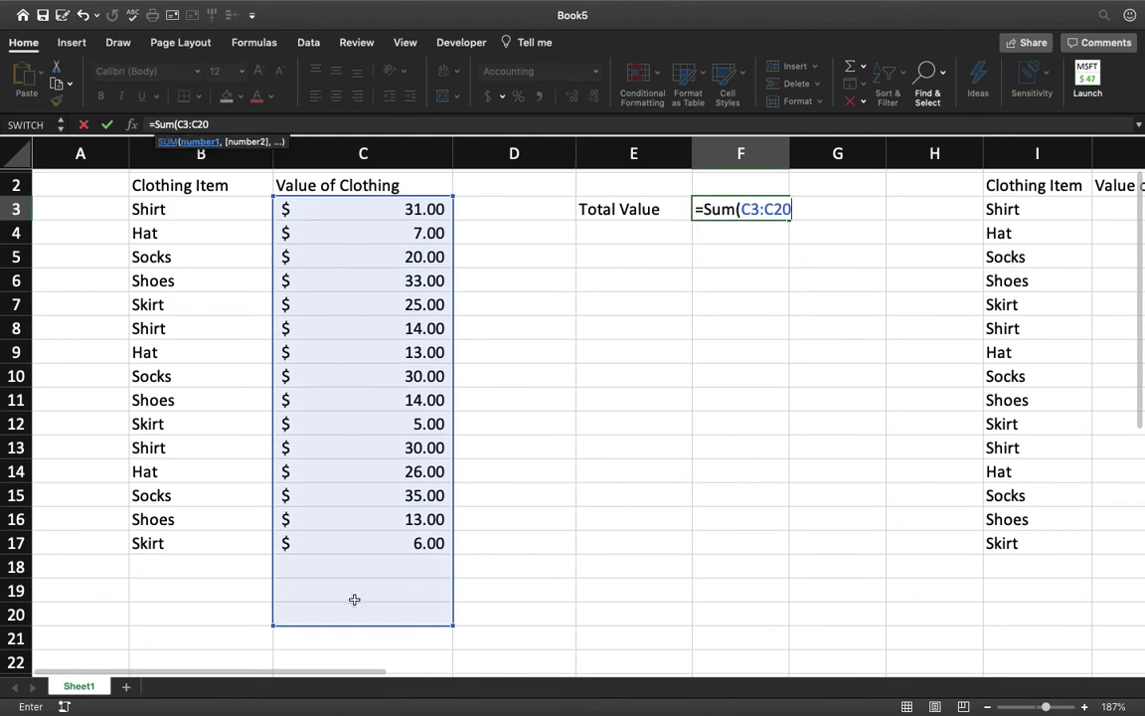
pyautogui.scroll(1, 408, 609)
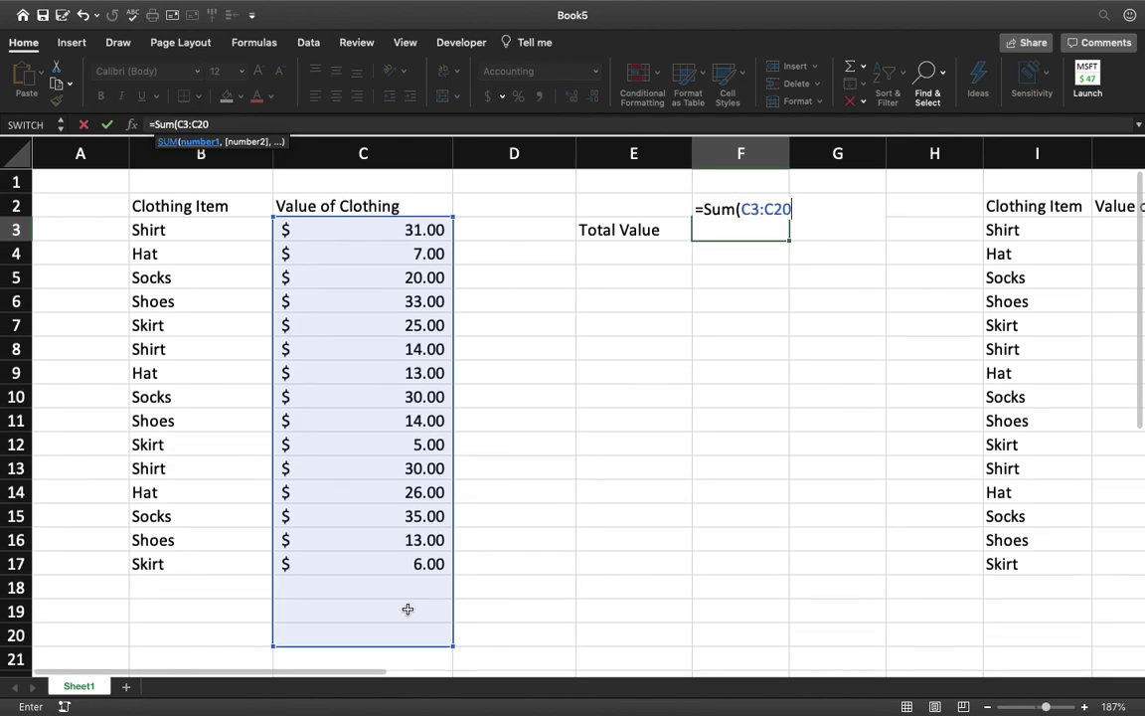
# - Erase the unfinished SUM entry over C3:C20 so that F3 stays blank
pyautogui.press('BackSpace')
pyautogui.press('BackSpace')
pyautogui.press('BackSpace')
pyautogui.press('BackSpace')
pyautogui.press('BackSpace')
pyautogui.press('BackSpace')
pyautogui.press('BackSpace')
pyautogui.press('BackSpace')
pyautogui.press('BackSpace')
pyautogui.press('BackSpace')
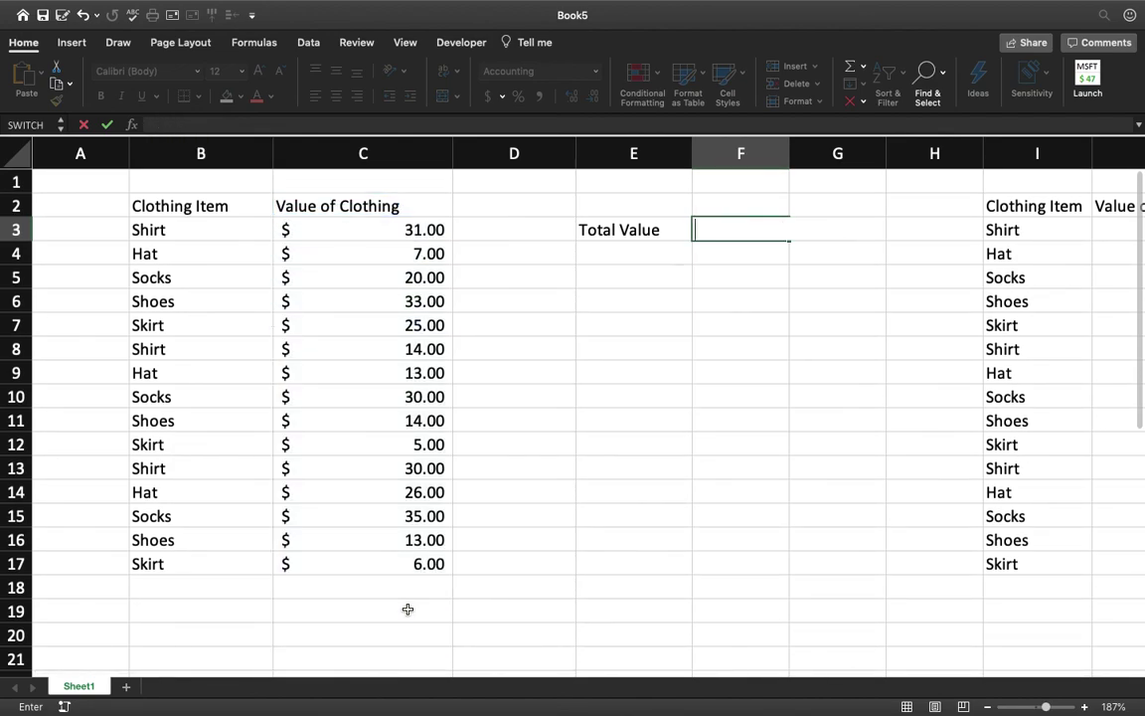
pyautogui.press('BackSpace')
pyautogui.press('Return')
# - Select the clothing values C3:C17 and review the second clothing list and the call-back date section
pyautogui.click(347, 237)
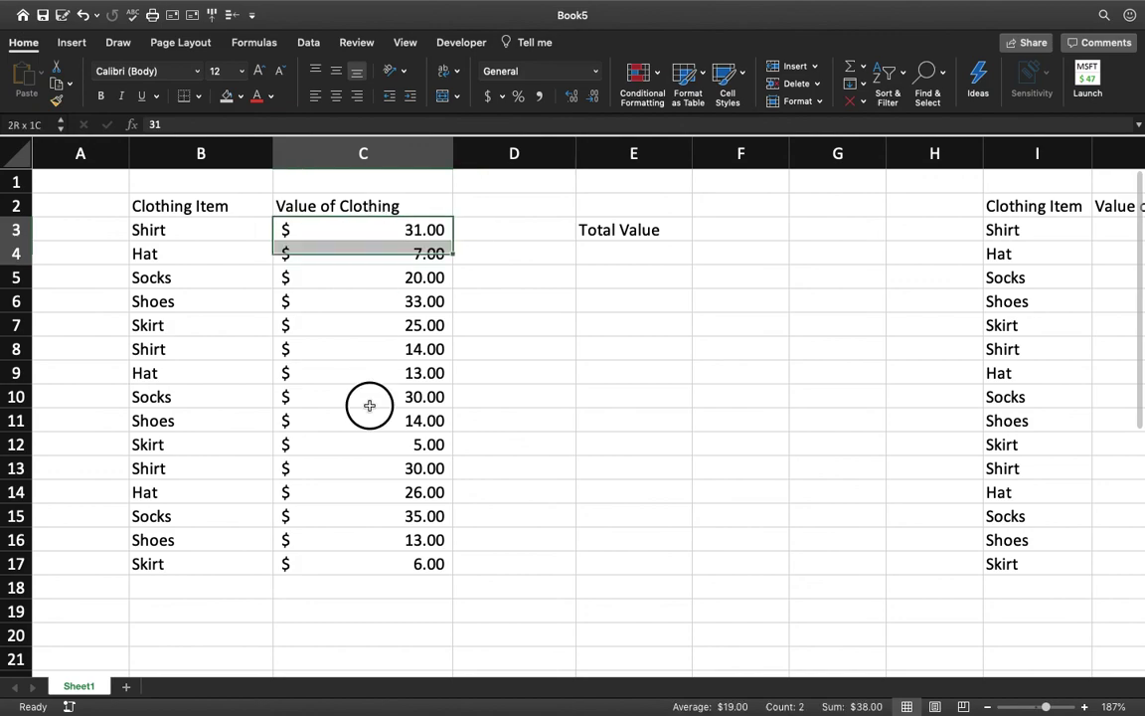
pyautogui.moveTo(368, 348); pyautogui.dragTo(384, 557)
pyautogui.hscroll(5, 664, 529)
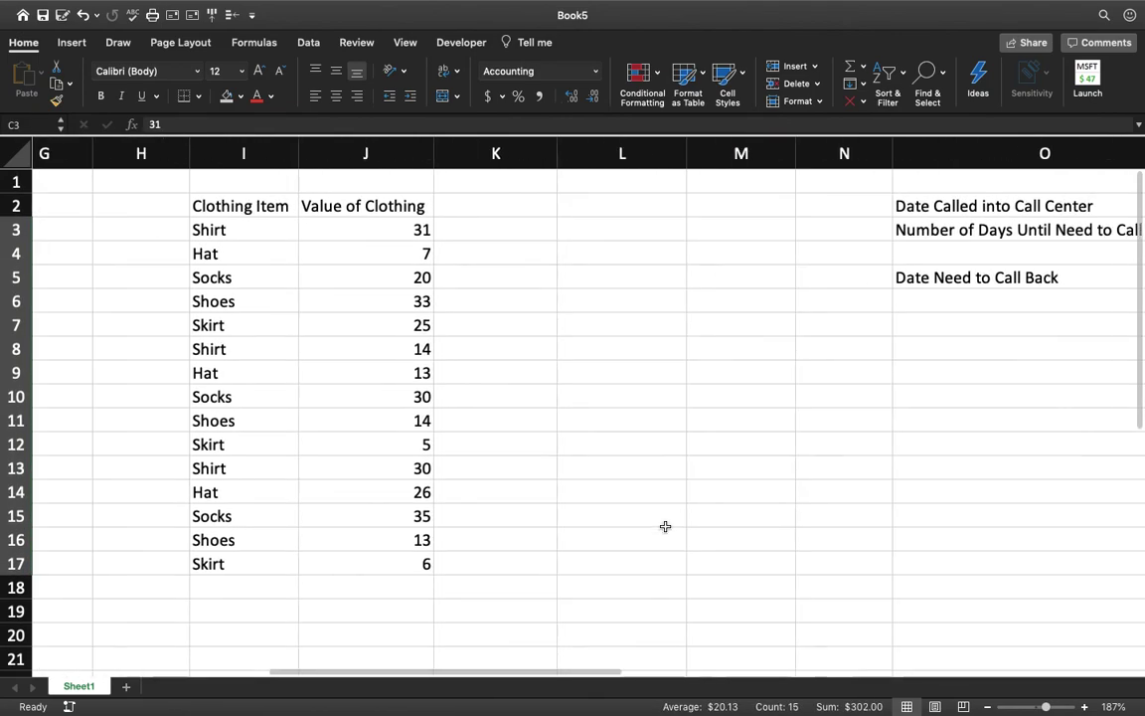
pyautogui.hscroll(5, 665, 525)
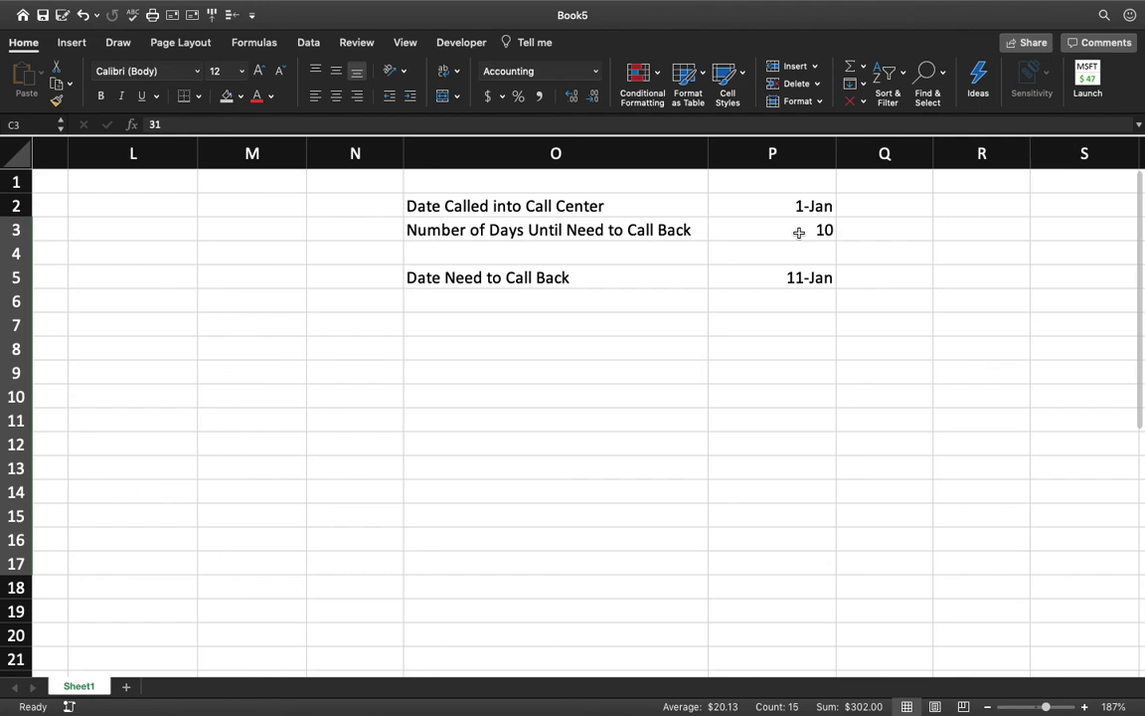
pyautogui.moveTo(753, 7)
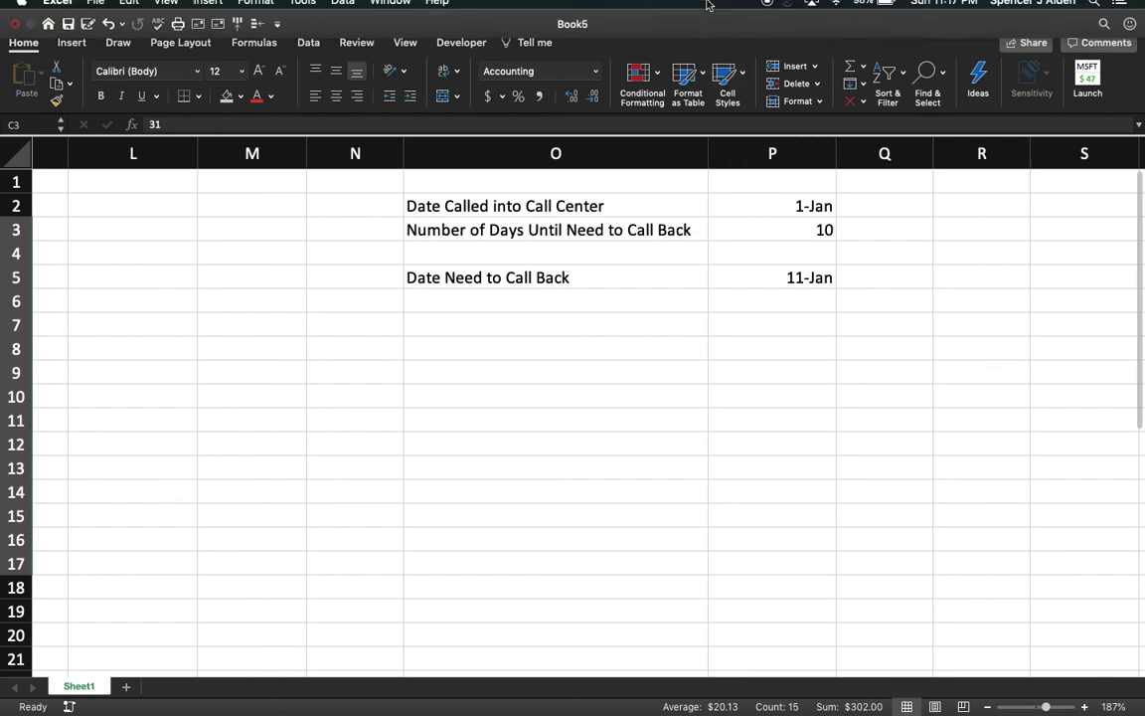